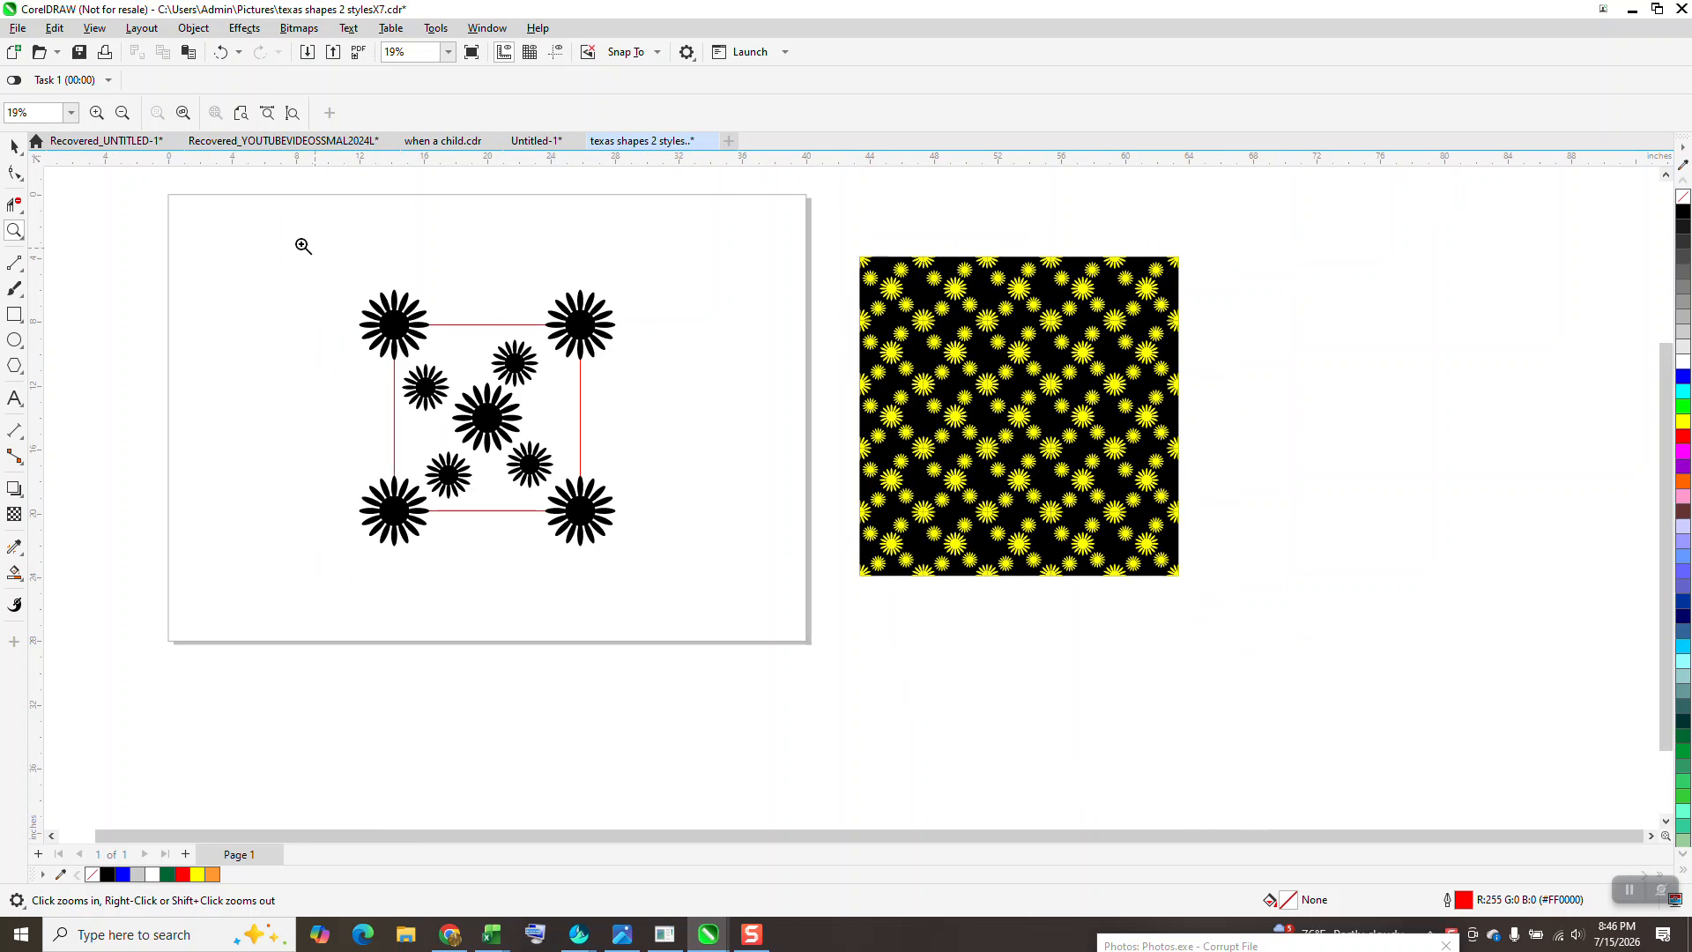
Step: Move the red square 16 inches left, clear of the black flowers
click(14, 146)
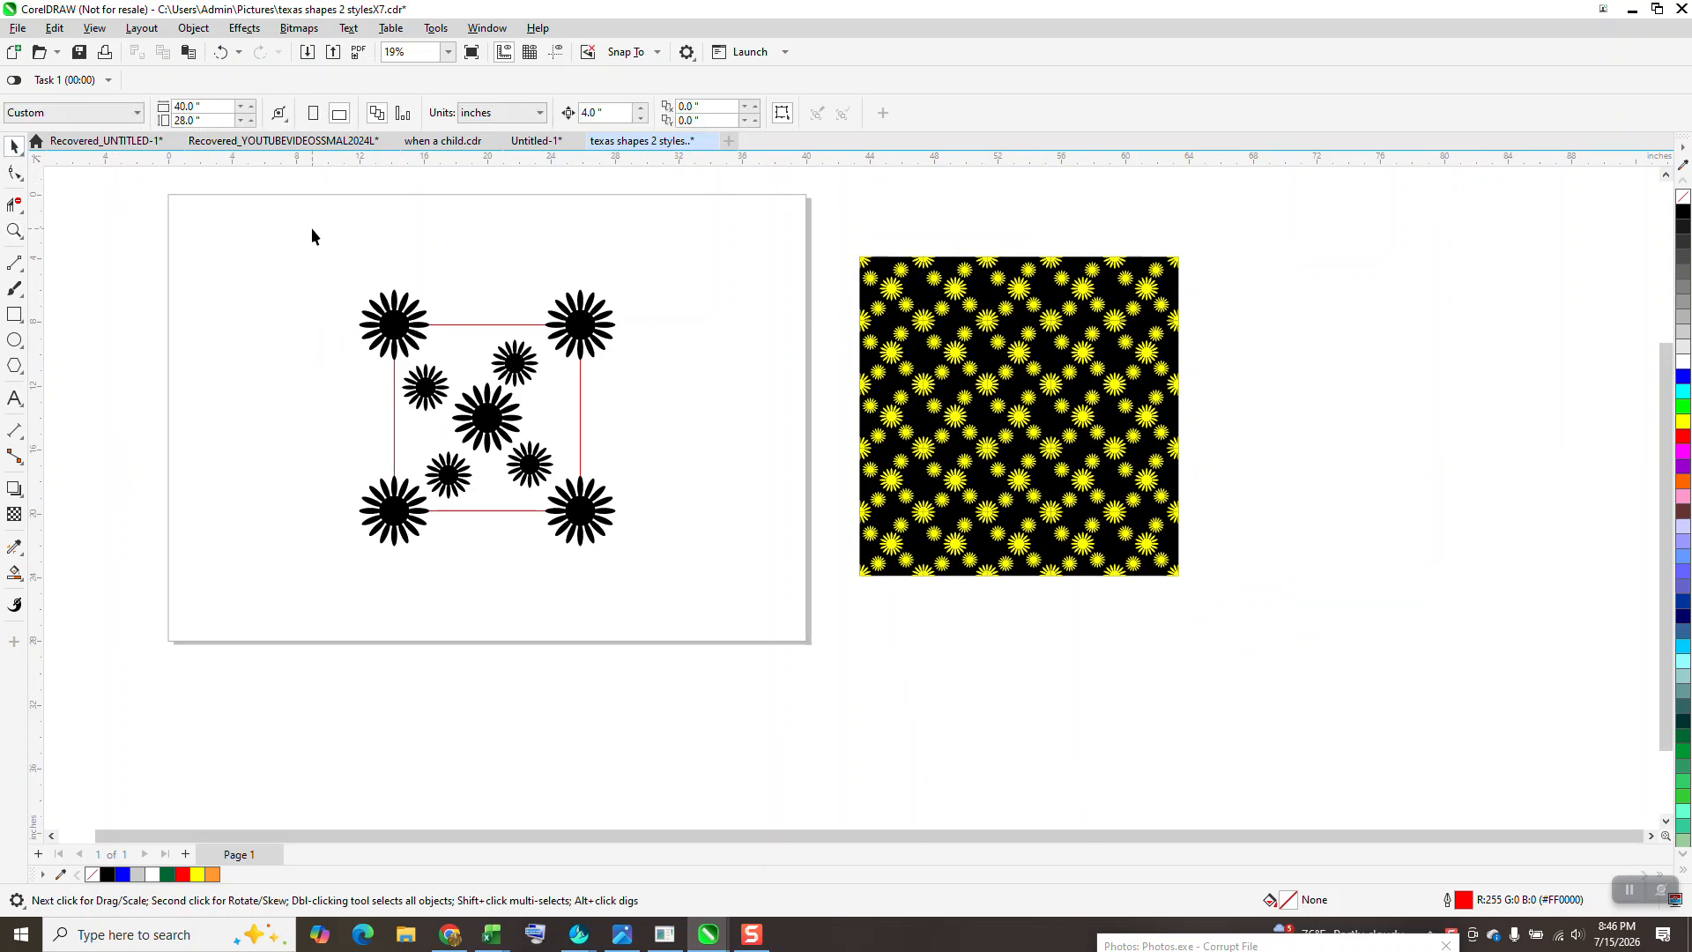
drag(344, 318, 695, 619)
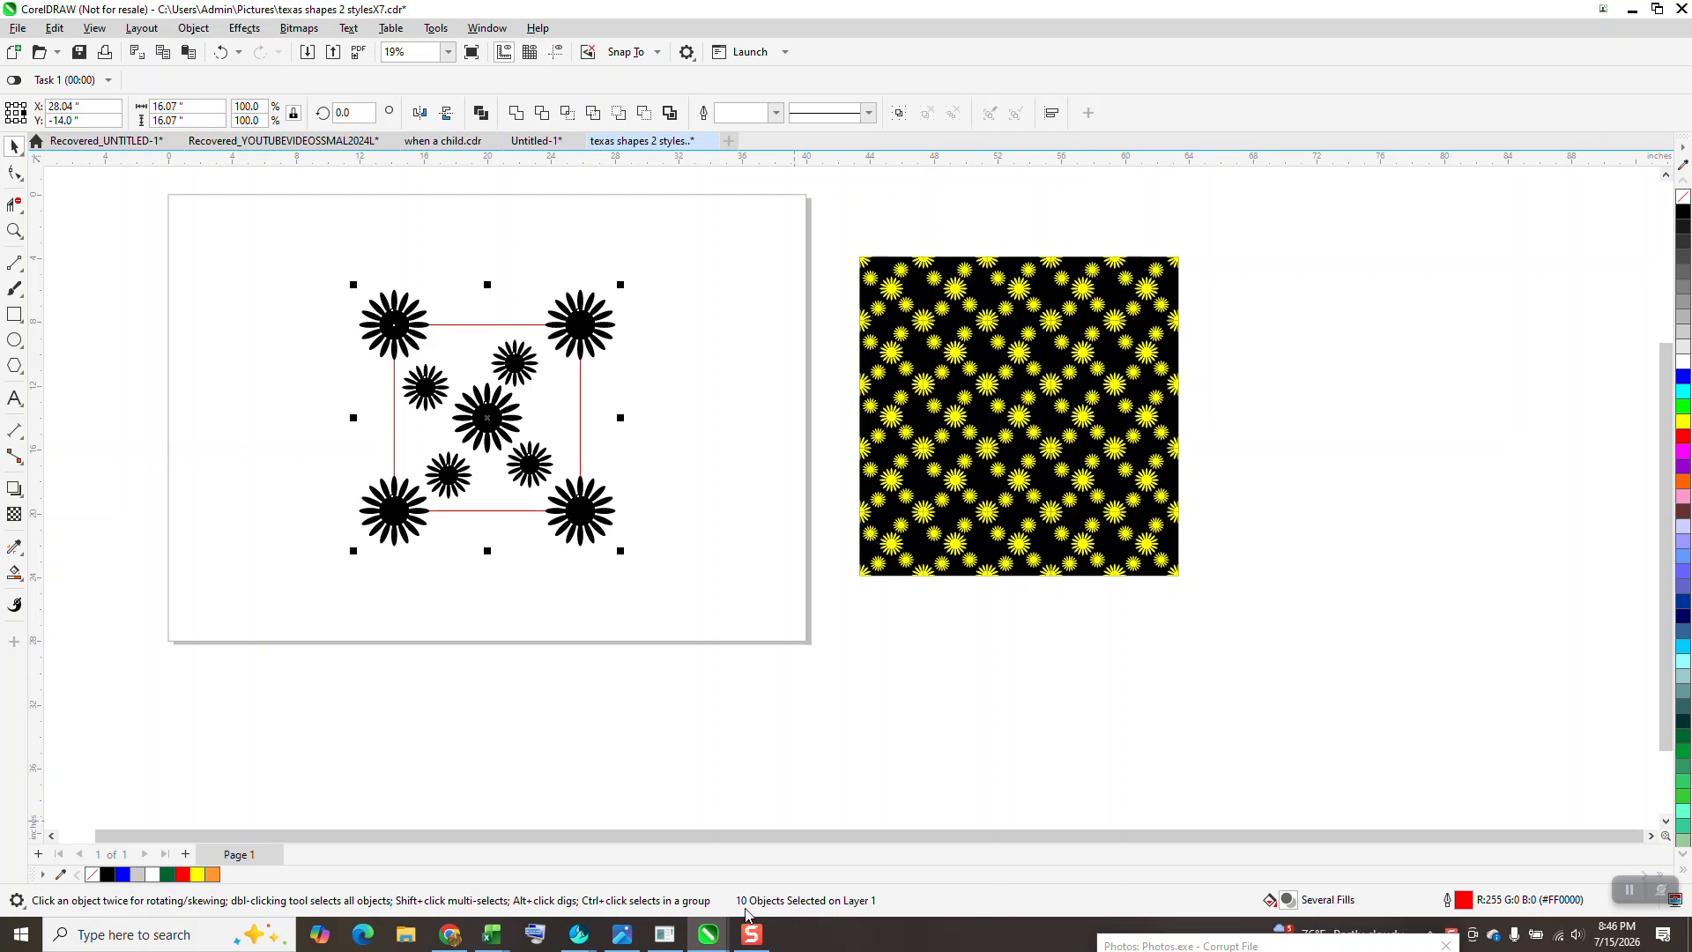
click(624, 199)
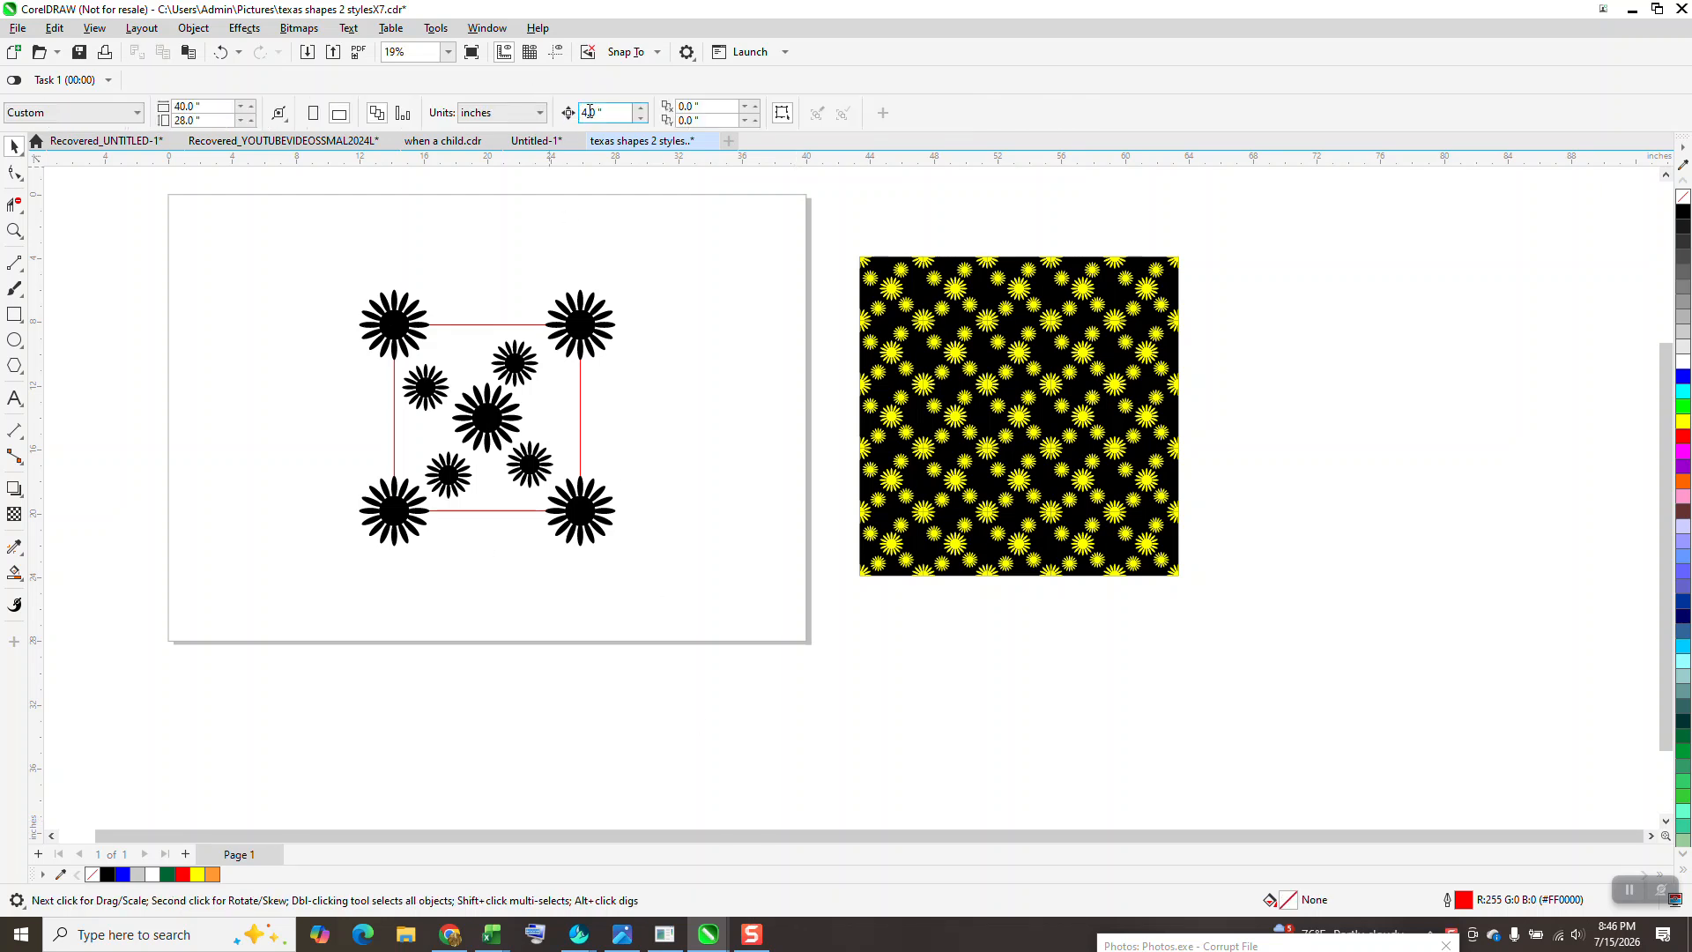
click(580, 402)
key(Left)
key(Left)
key(Left)
key(Left)
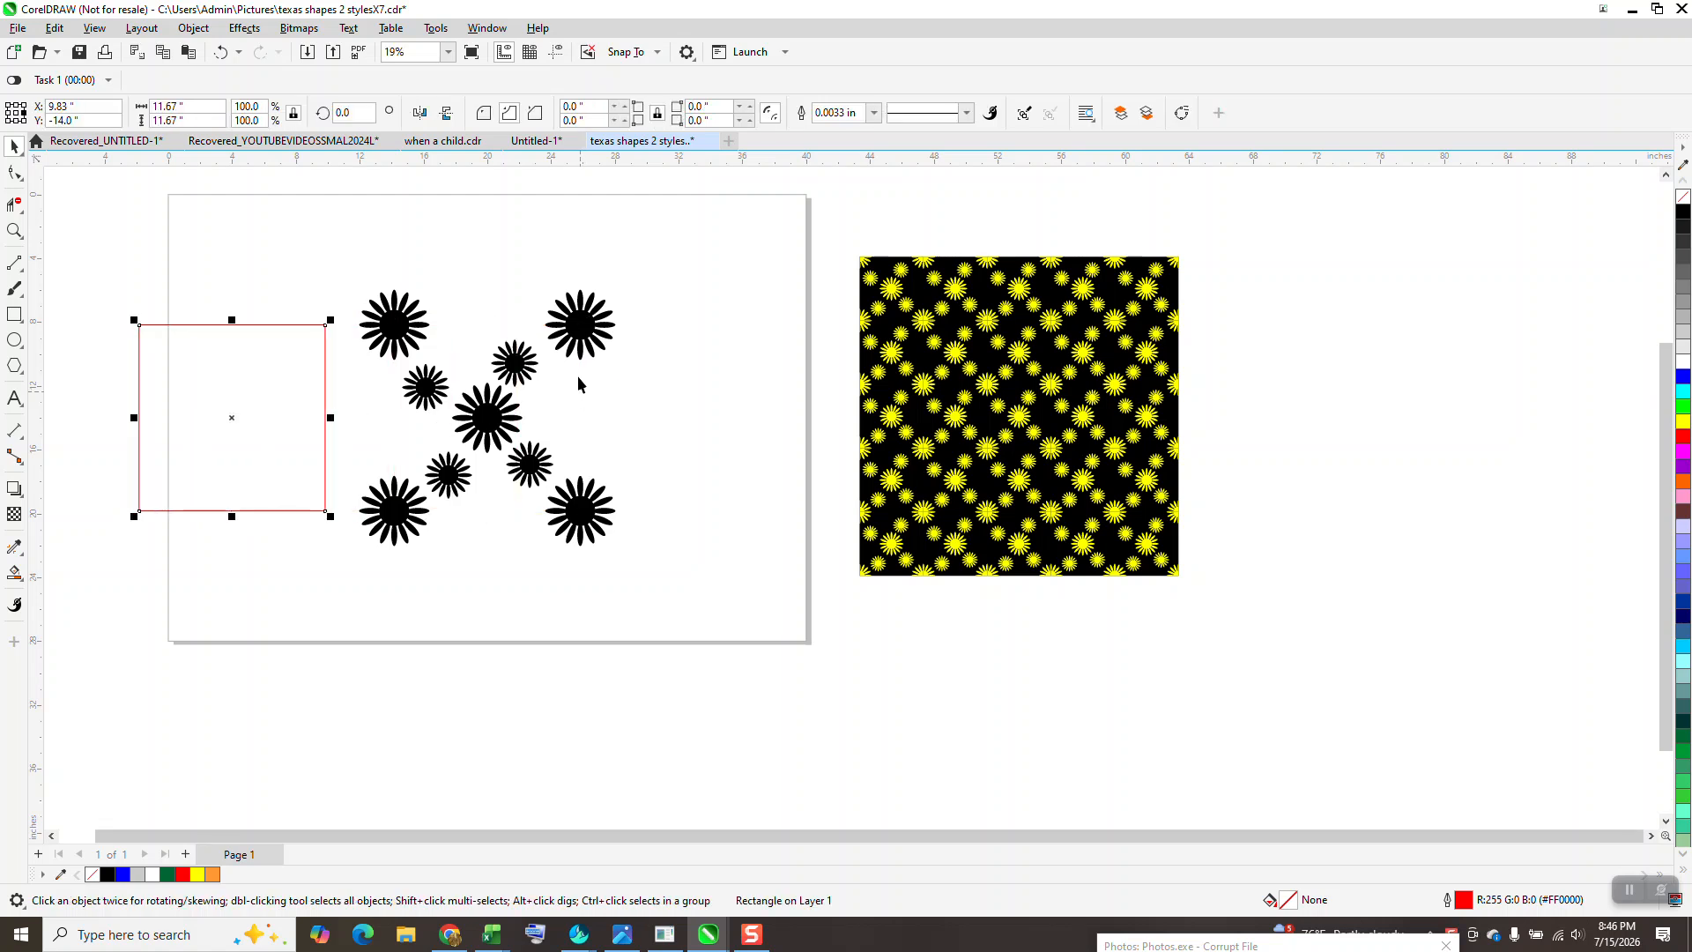
Step: Select the nine black flowers without the red square and group them
click(585, 354)
click(524, 368)
click(498, 427)
click(434, 402)
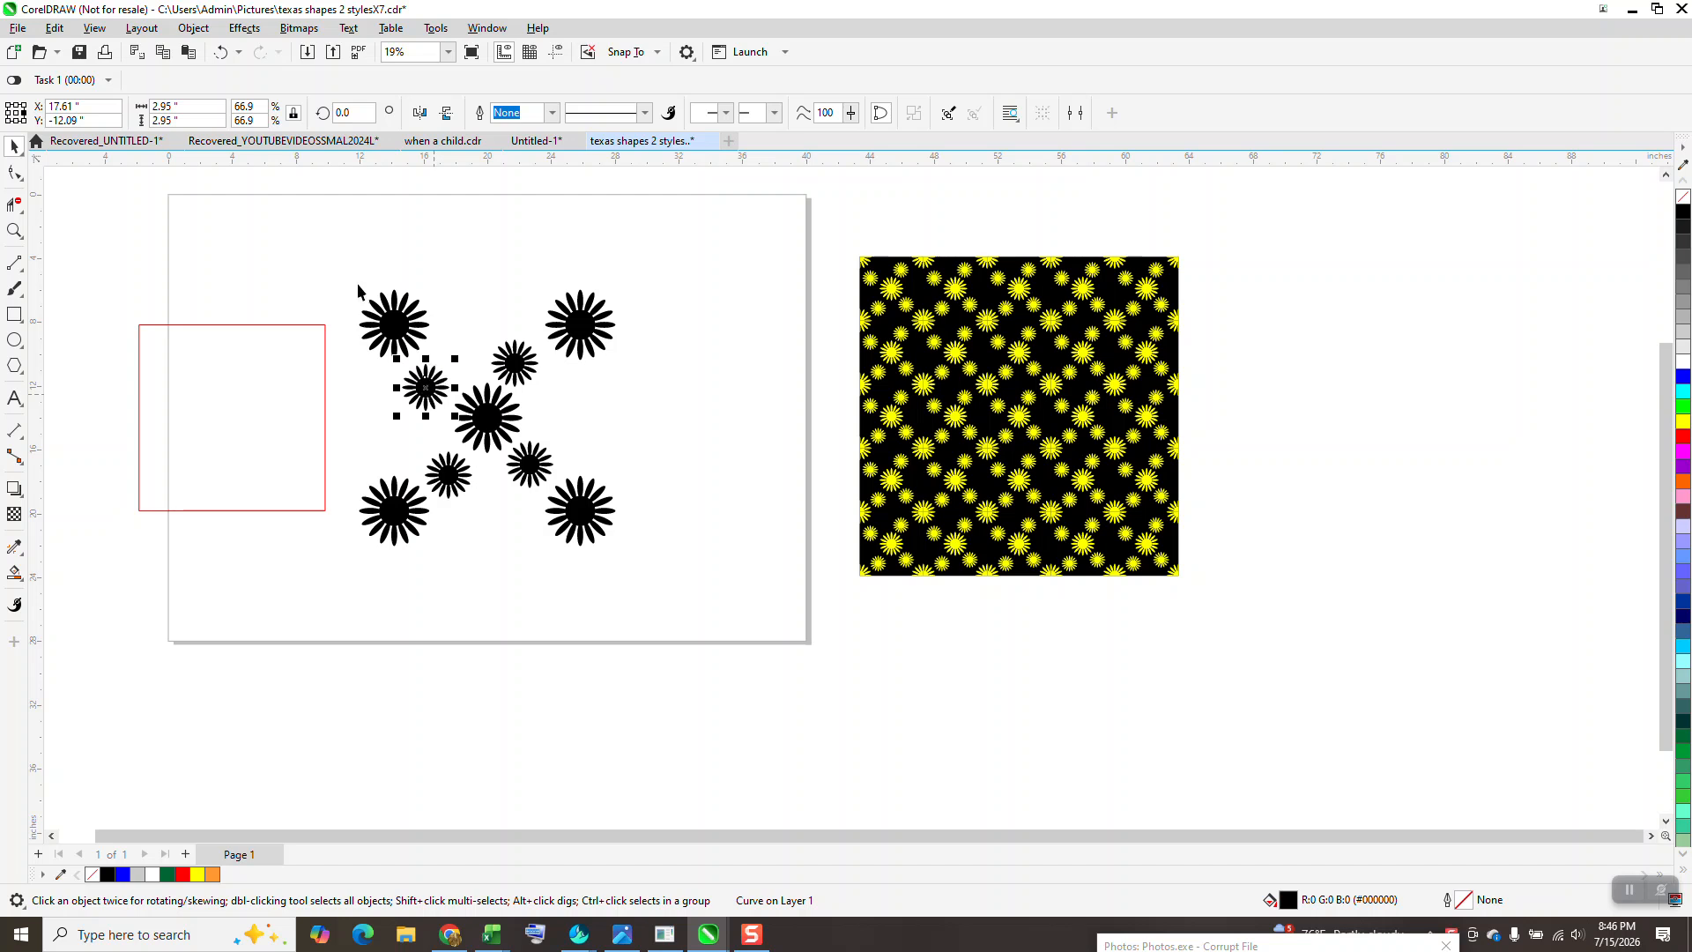
drag(341, 248, 675, 588)
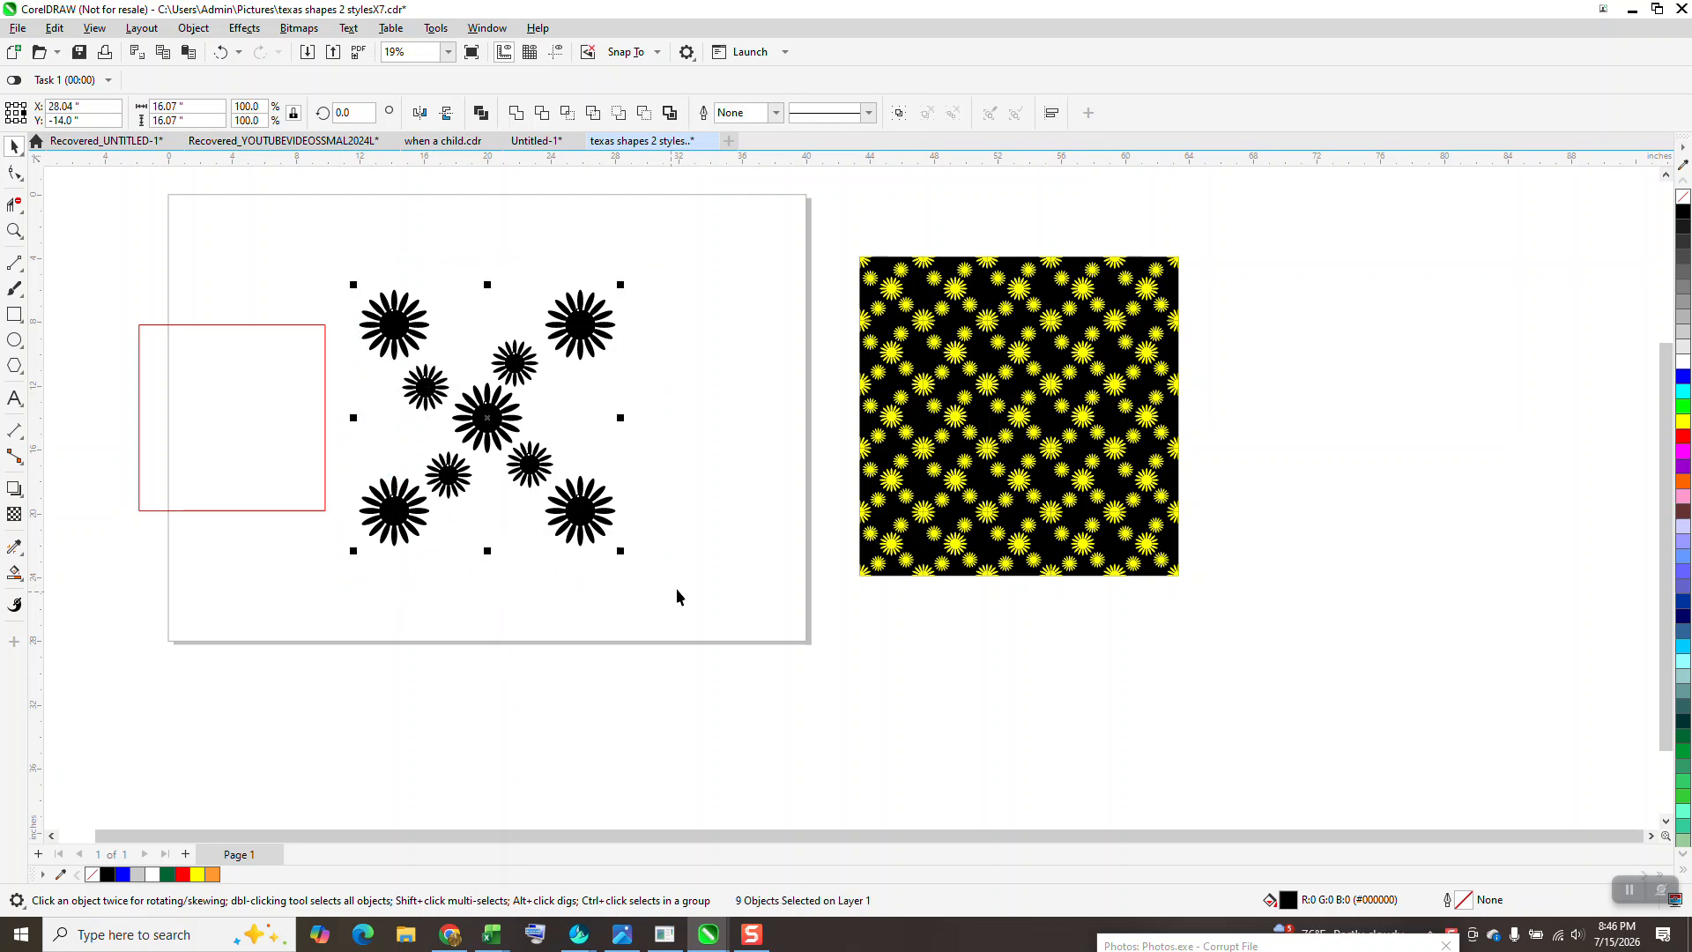
click(193, 27)
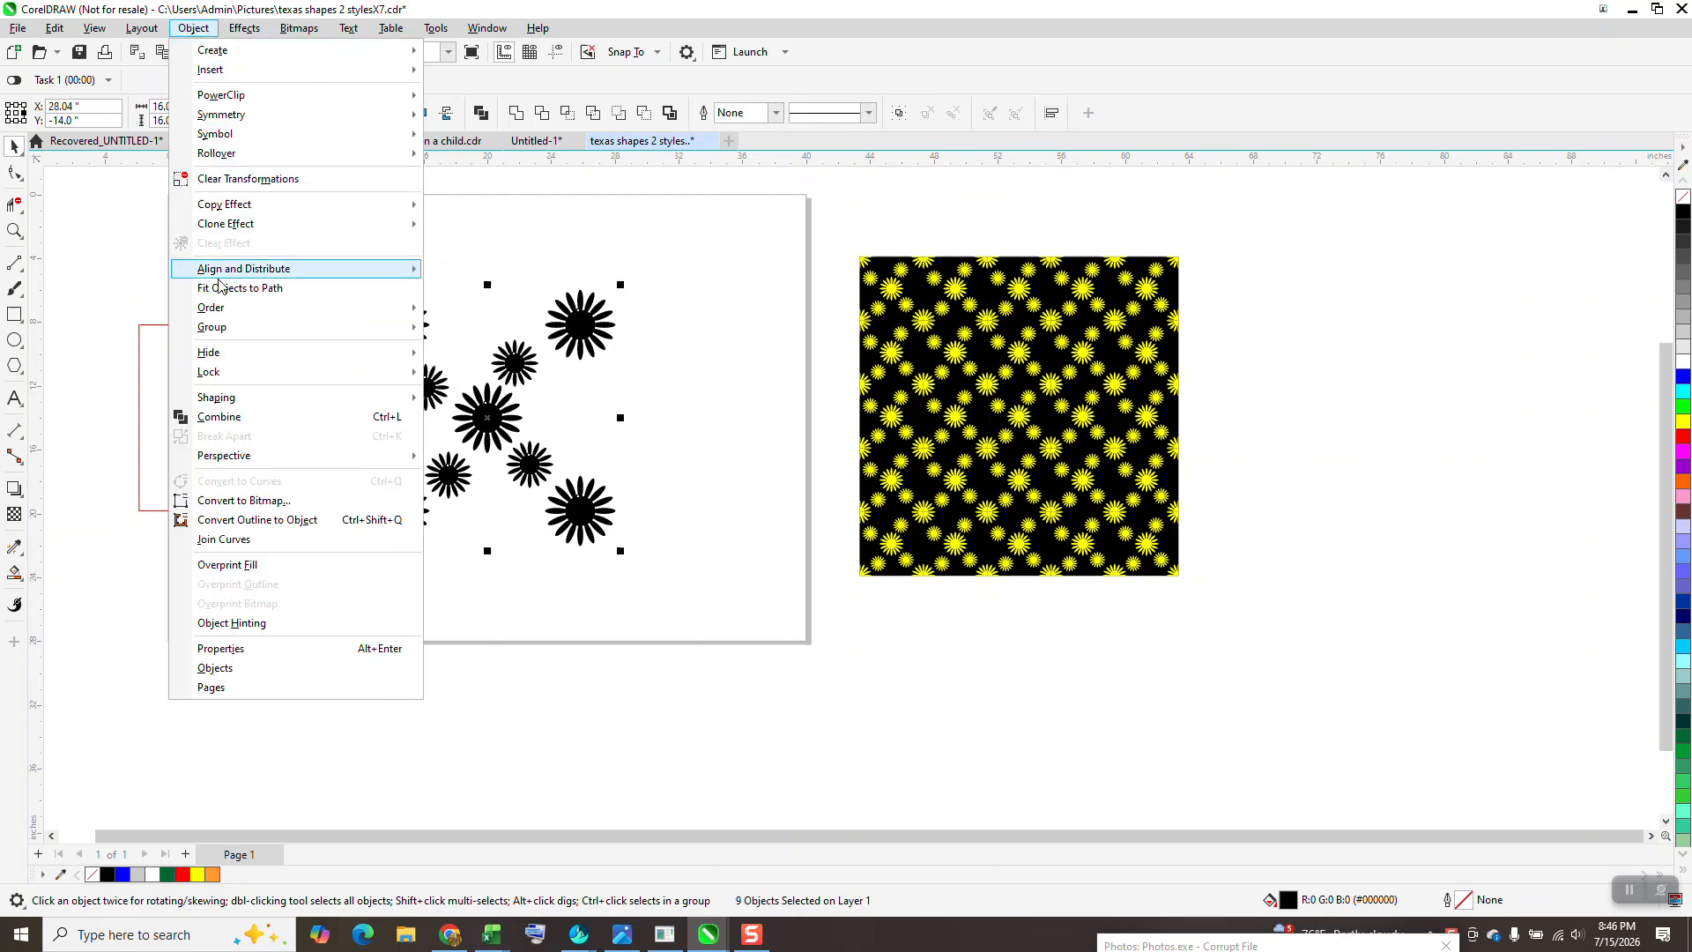
mouse_move(227, 327)
click(449, 329)
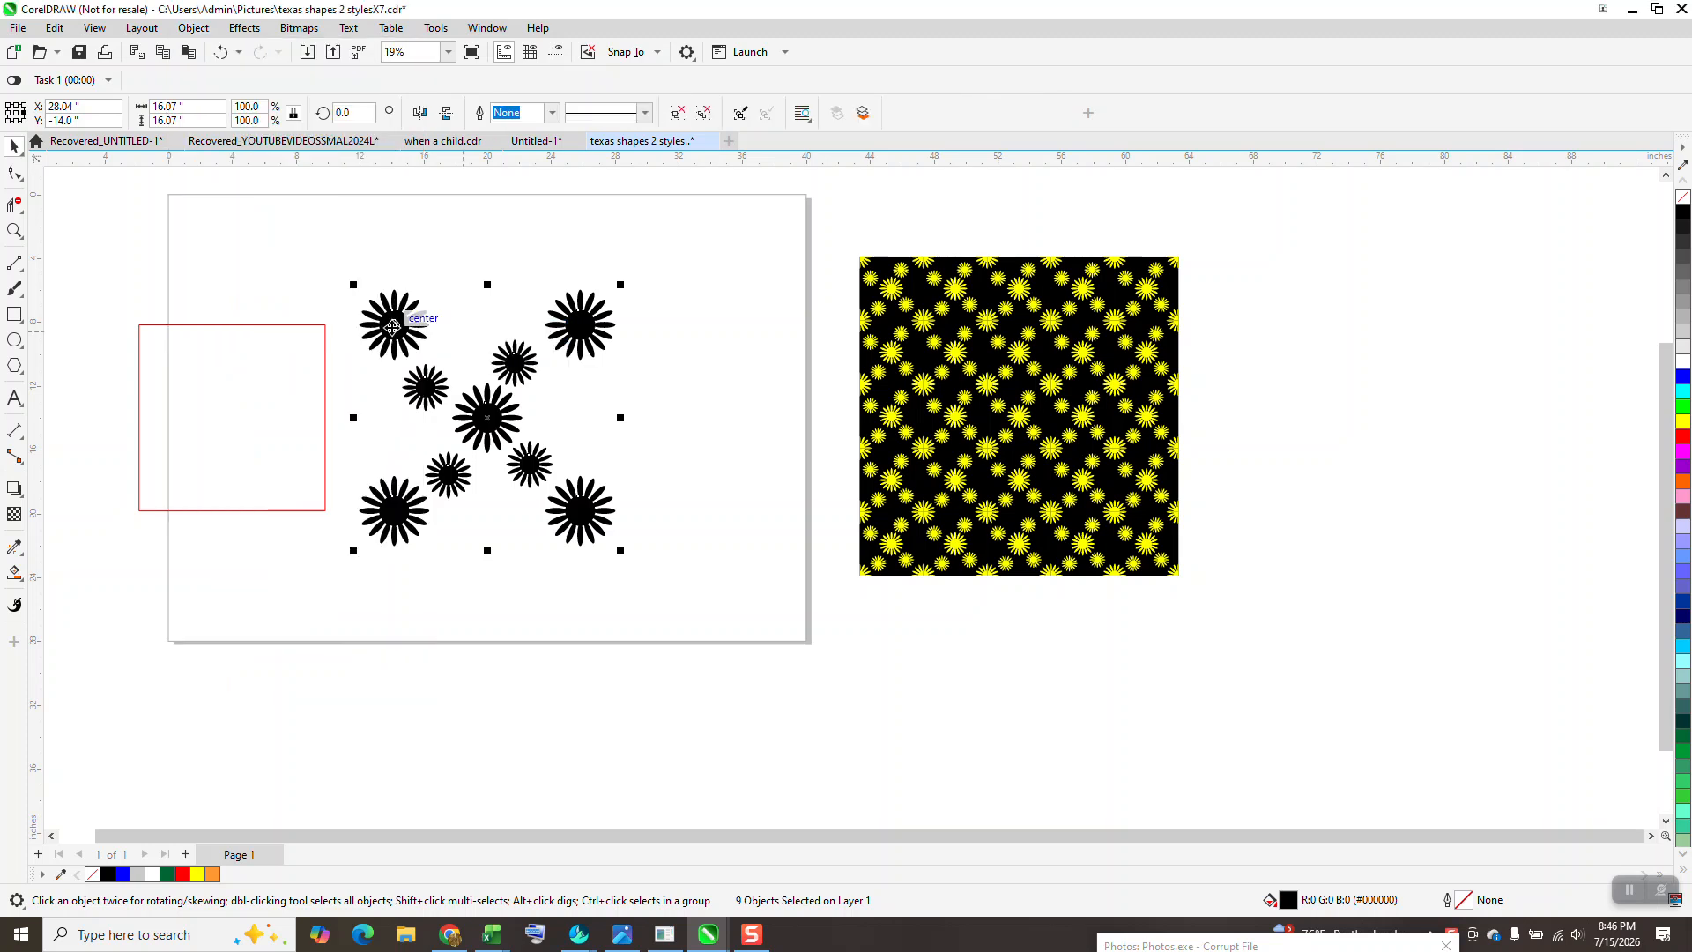
Step: Move the red square 16 inches right so it sits back over the flower group
click(316, 412)
key(Right)
key(Right)
key(Right)
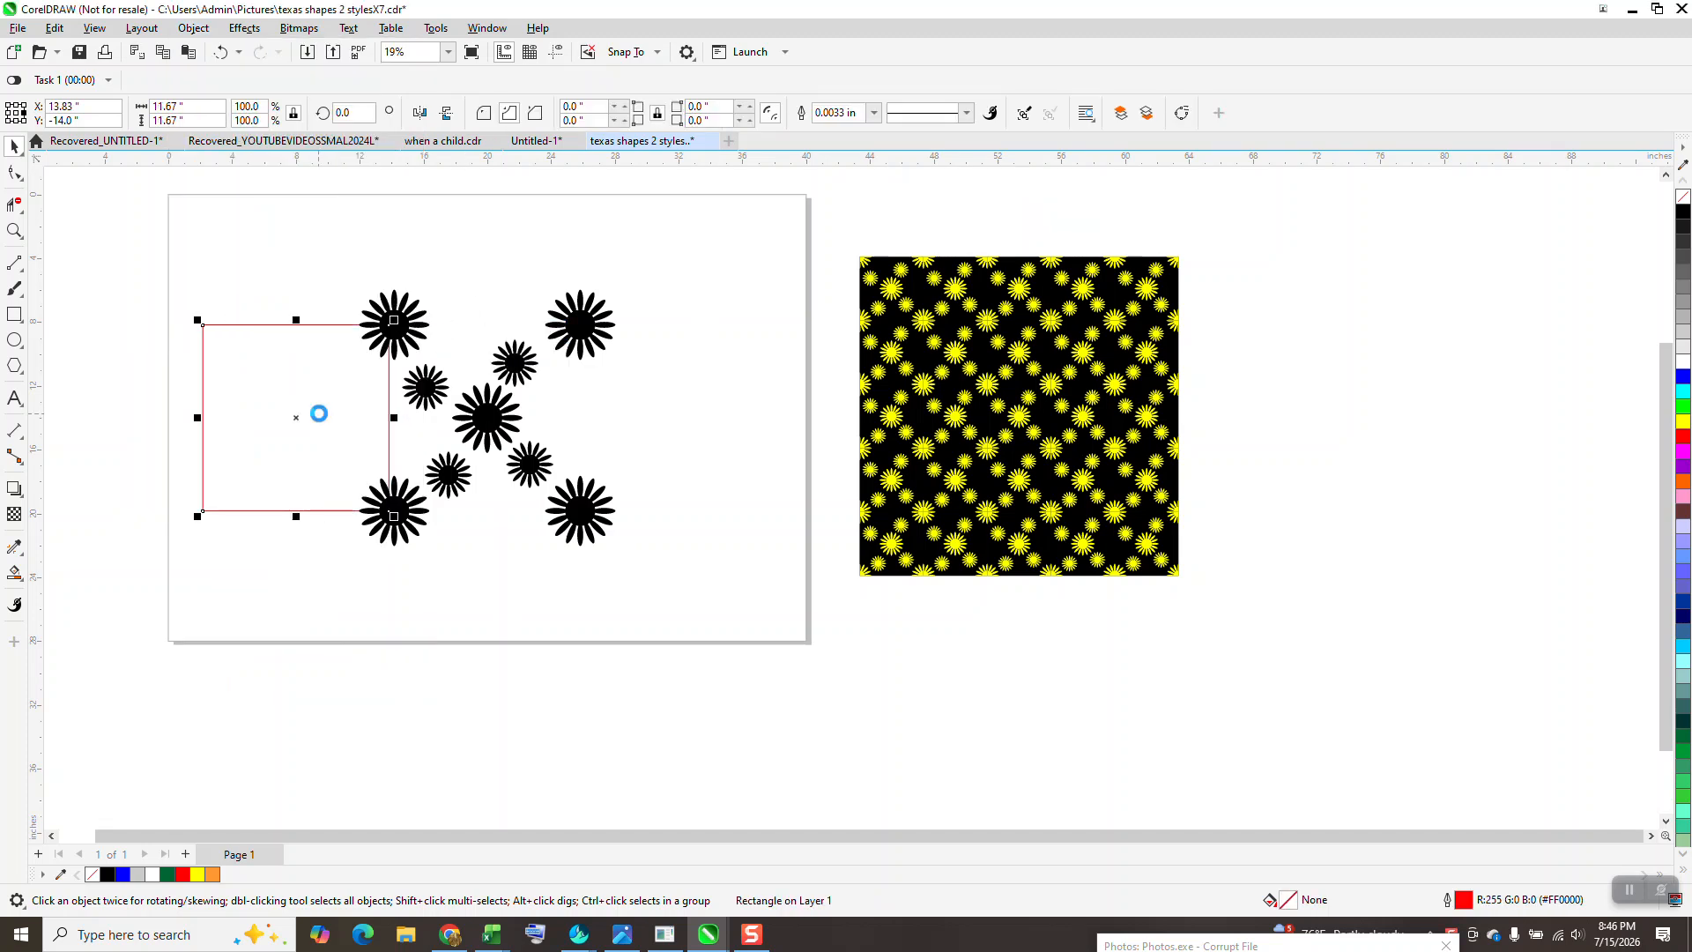
key(Right)
Step: Intersect the flower group with the red square and move the resulting clipped tile 16 inches left of the originals
drag(277, 233, 694, 648)
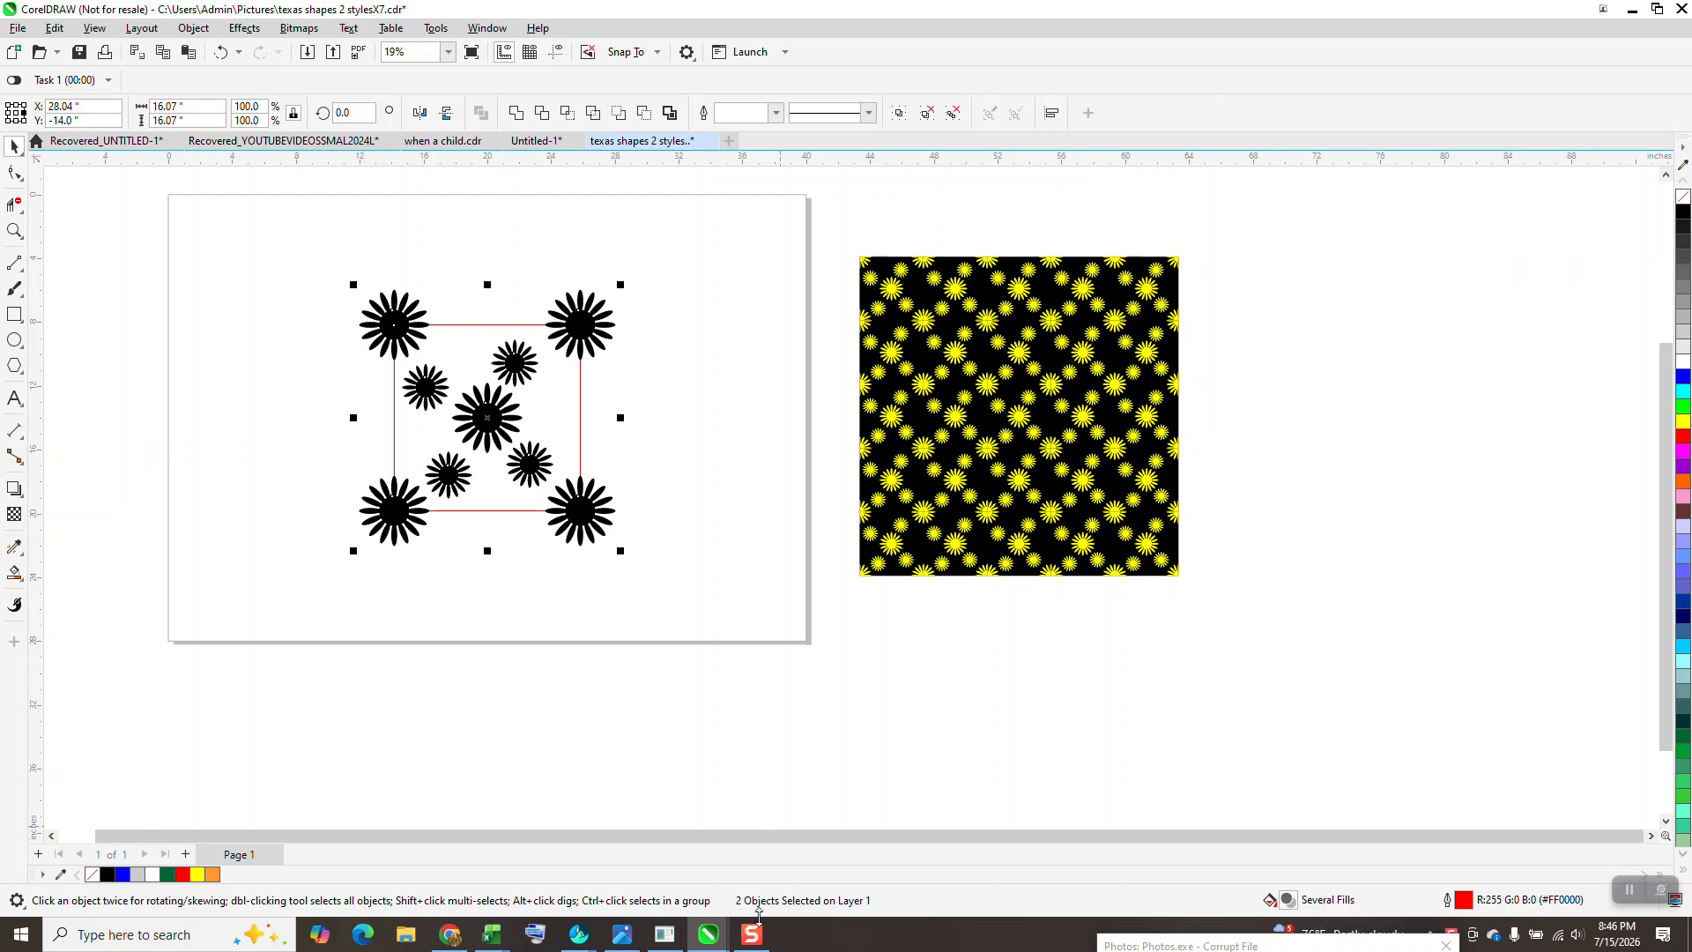
click(566, 113)
key(shift+Left)
key(shift+Left)
key(shift+Left)
key(shift+Left)
key(shift+Left)
key(shift+Left)
key(shift+Left)
key(shift+Left)
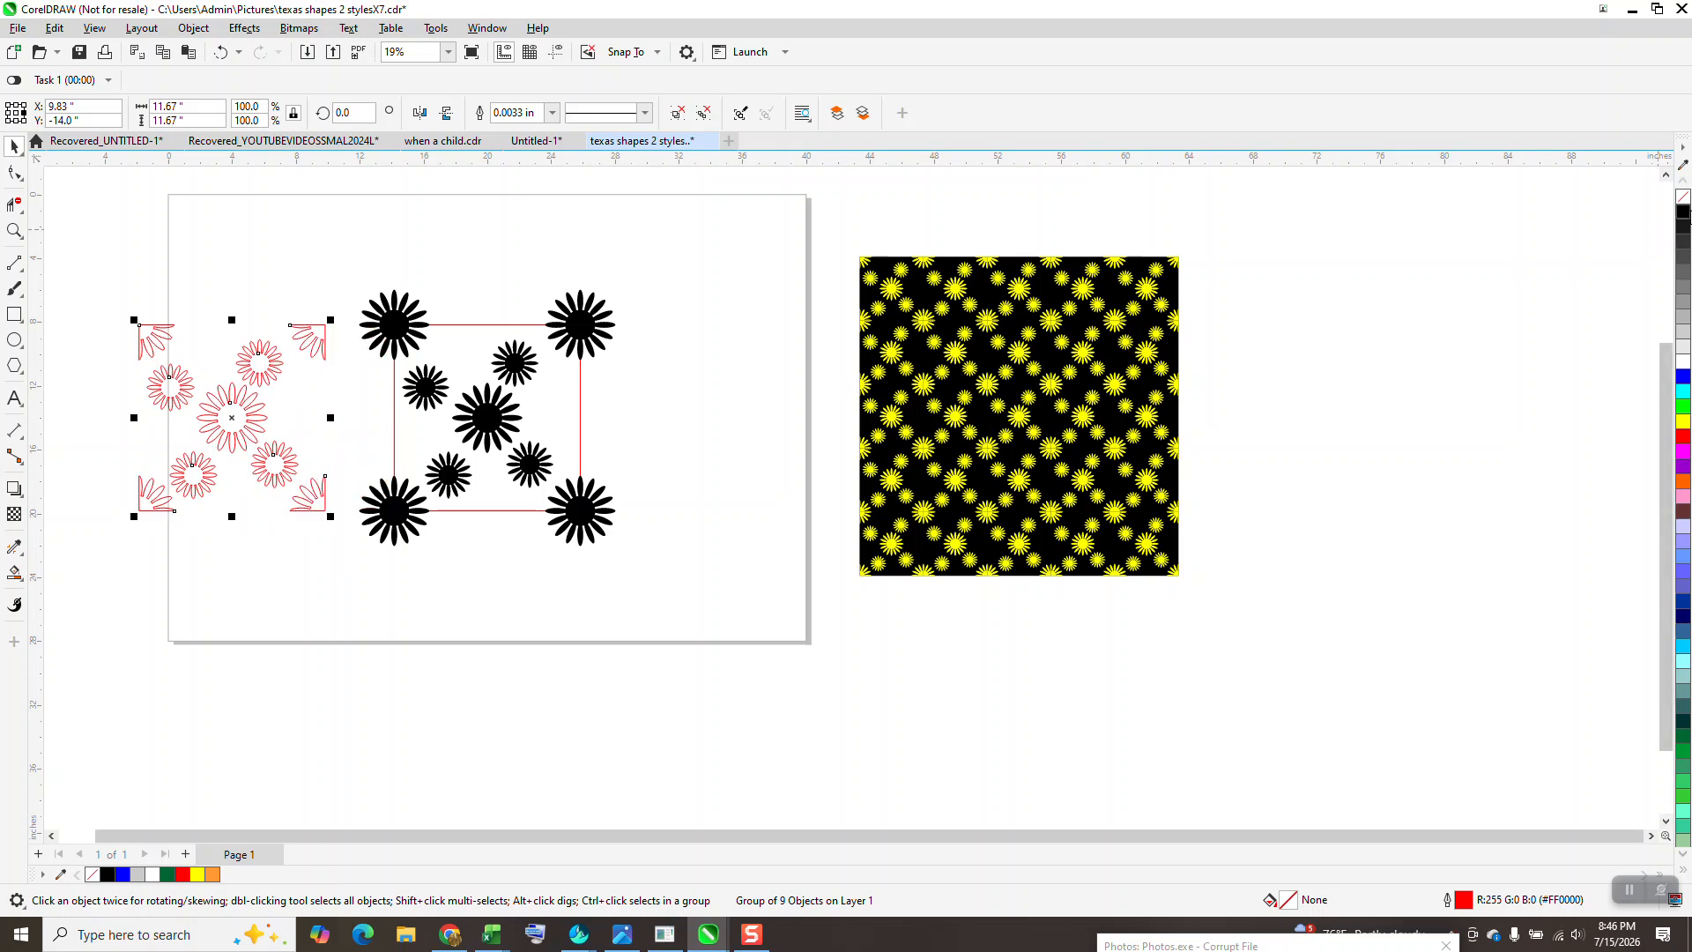
Step: Fill the clipped tile black with no outline, then place it right of the yellow pattern at 4 by 4 inches
click(1684, 211)
right_click(1683, 197)
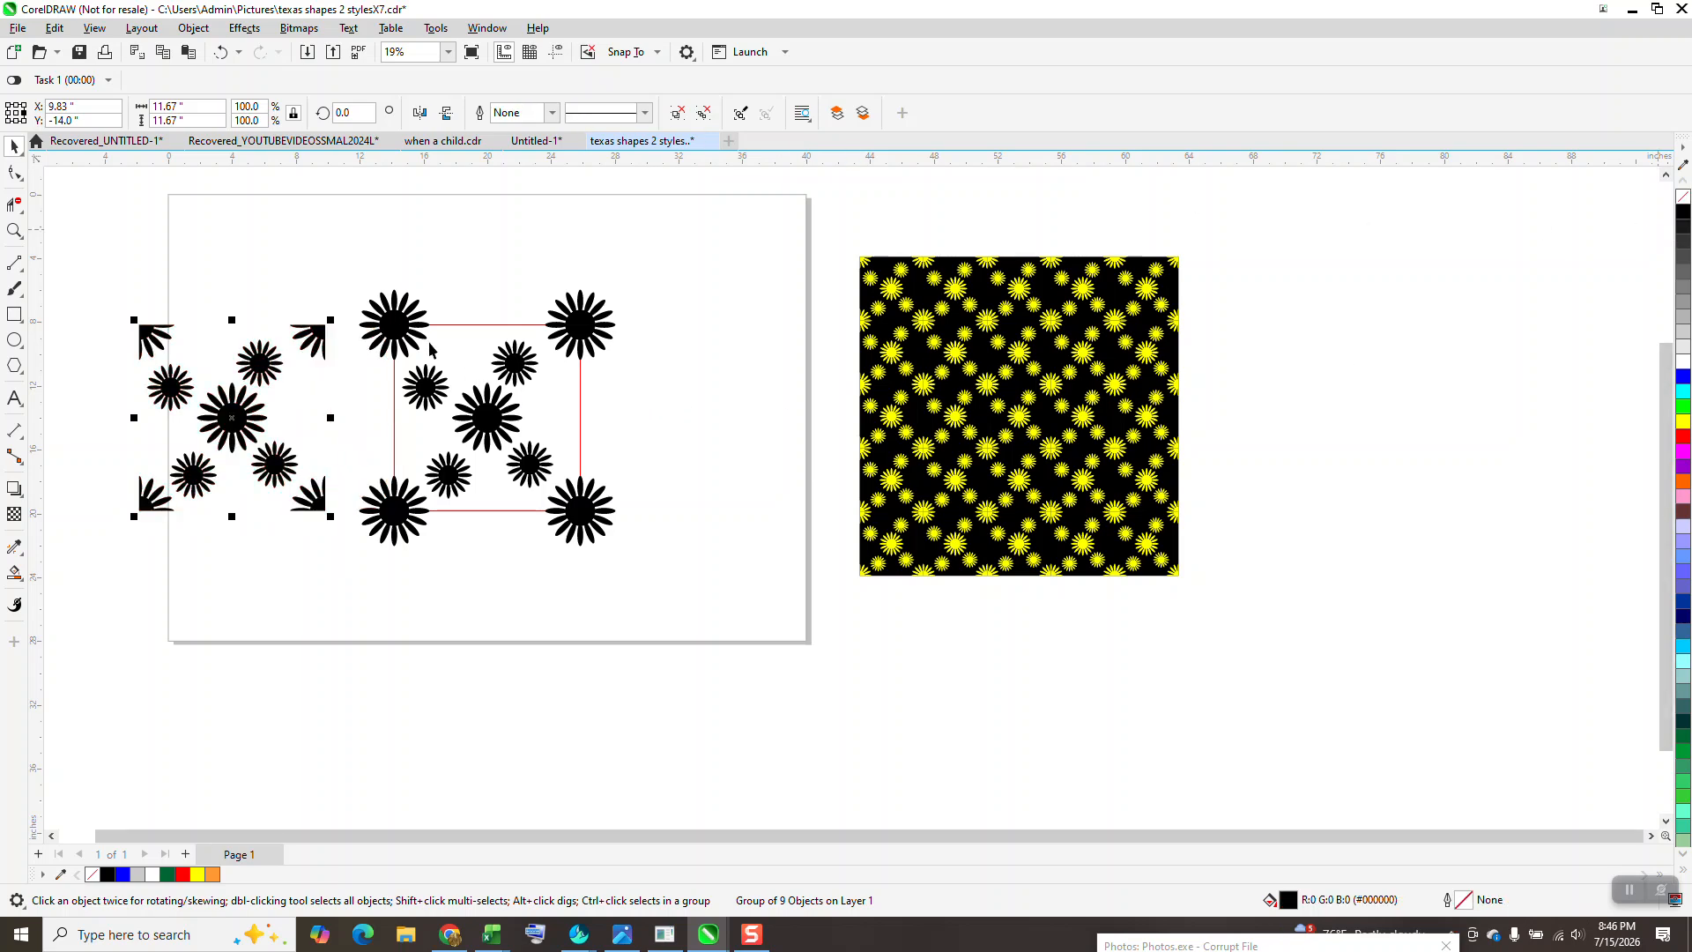
drag(239, 419, 1310, 354)
double_click(197, 107)
text(4)
key(Return)
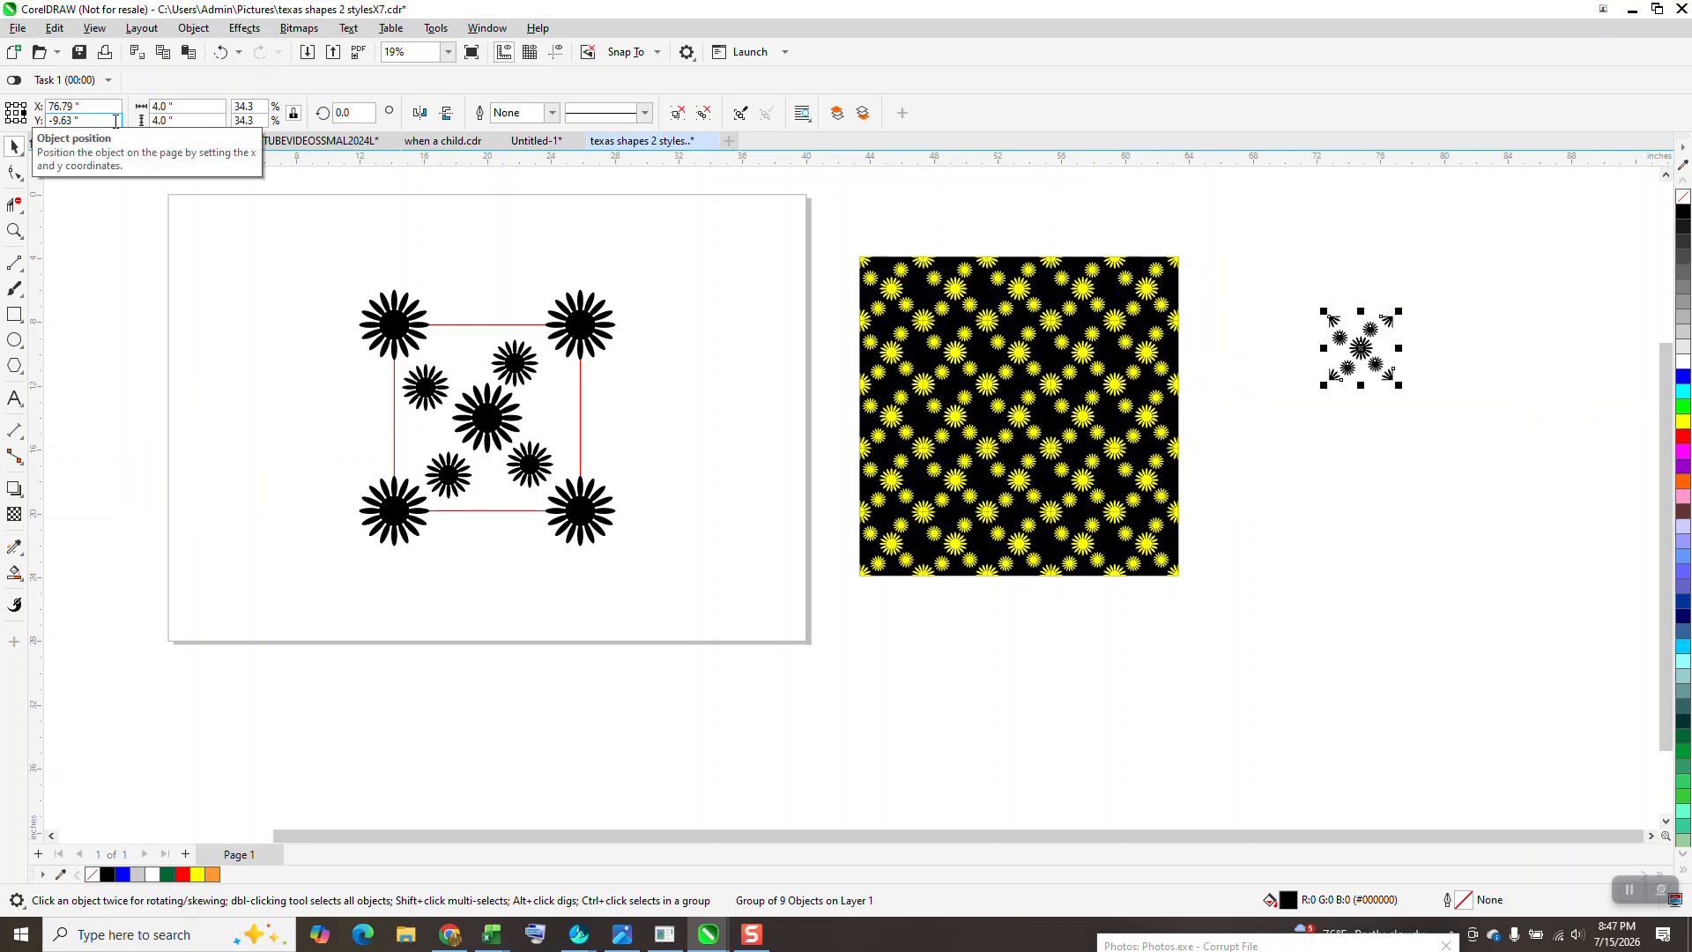
Step: Duplicate the 4-inch tile three times to the right at 4-inch spacing to form a four-tile row
click(608, 203)
click(15, 231)
drag(1303, 304, 1377, 383)
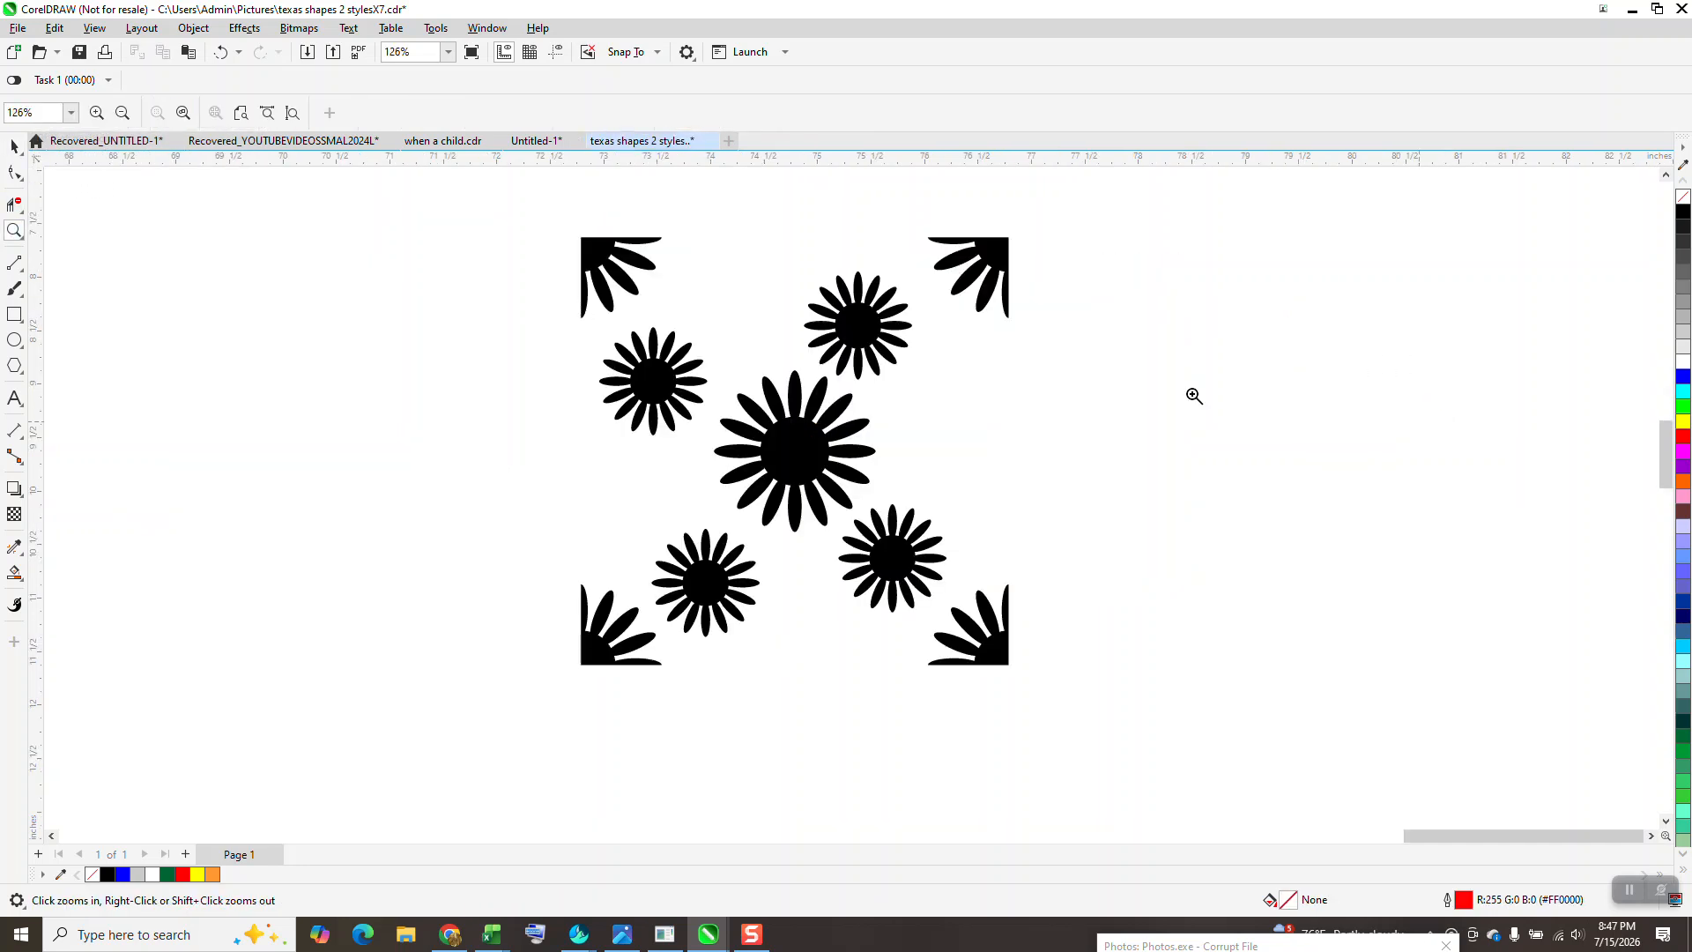
click(14, 145)
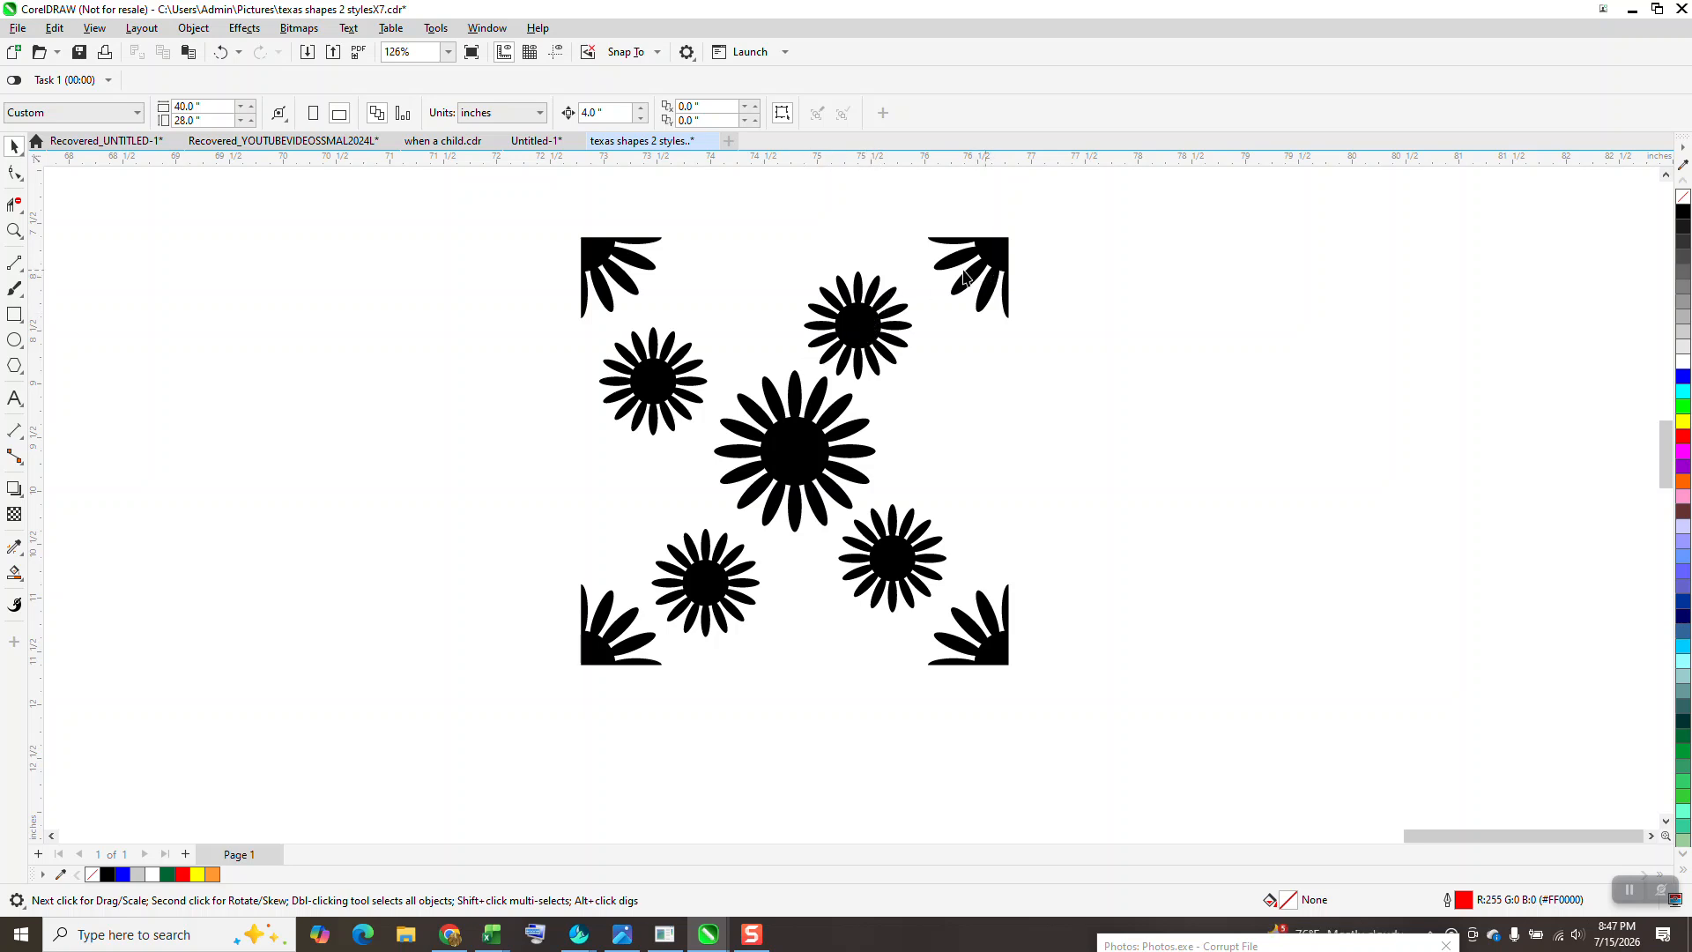
click(811, 467)
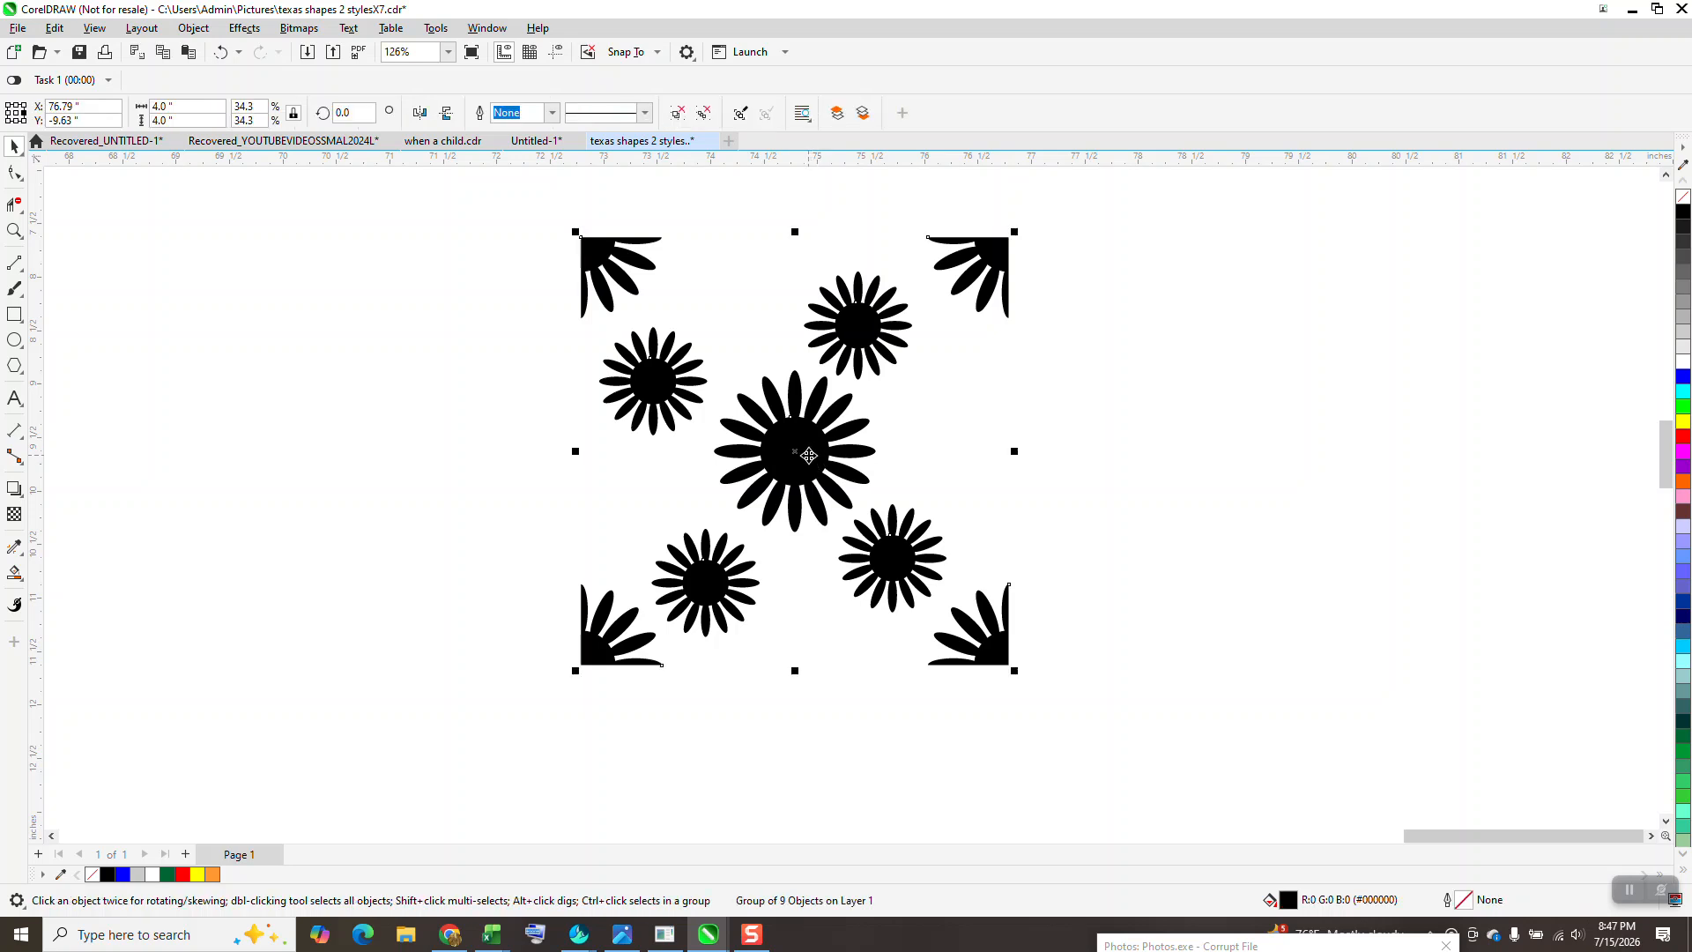
key(ctrl+d)
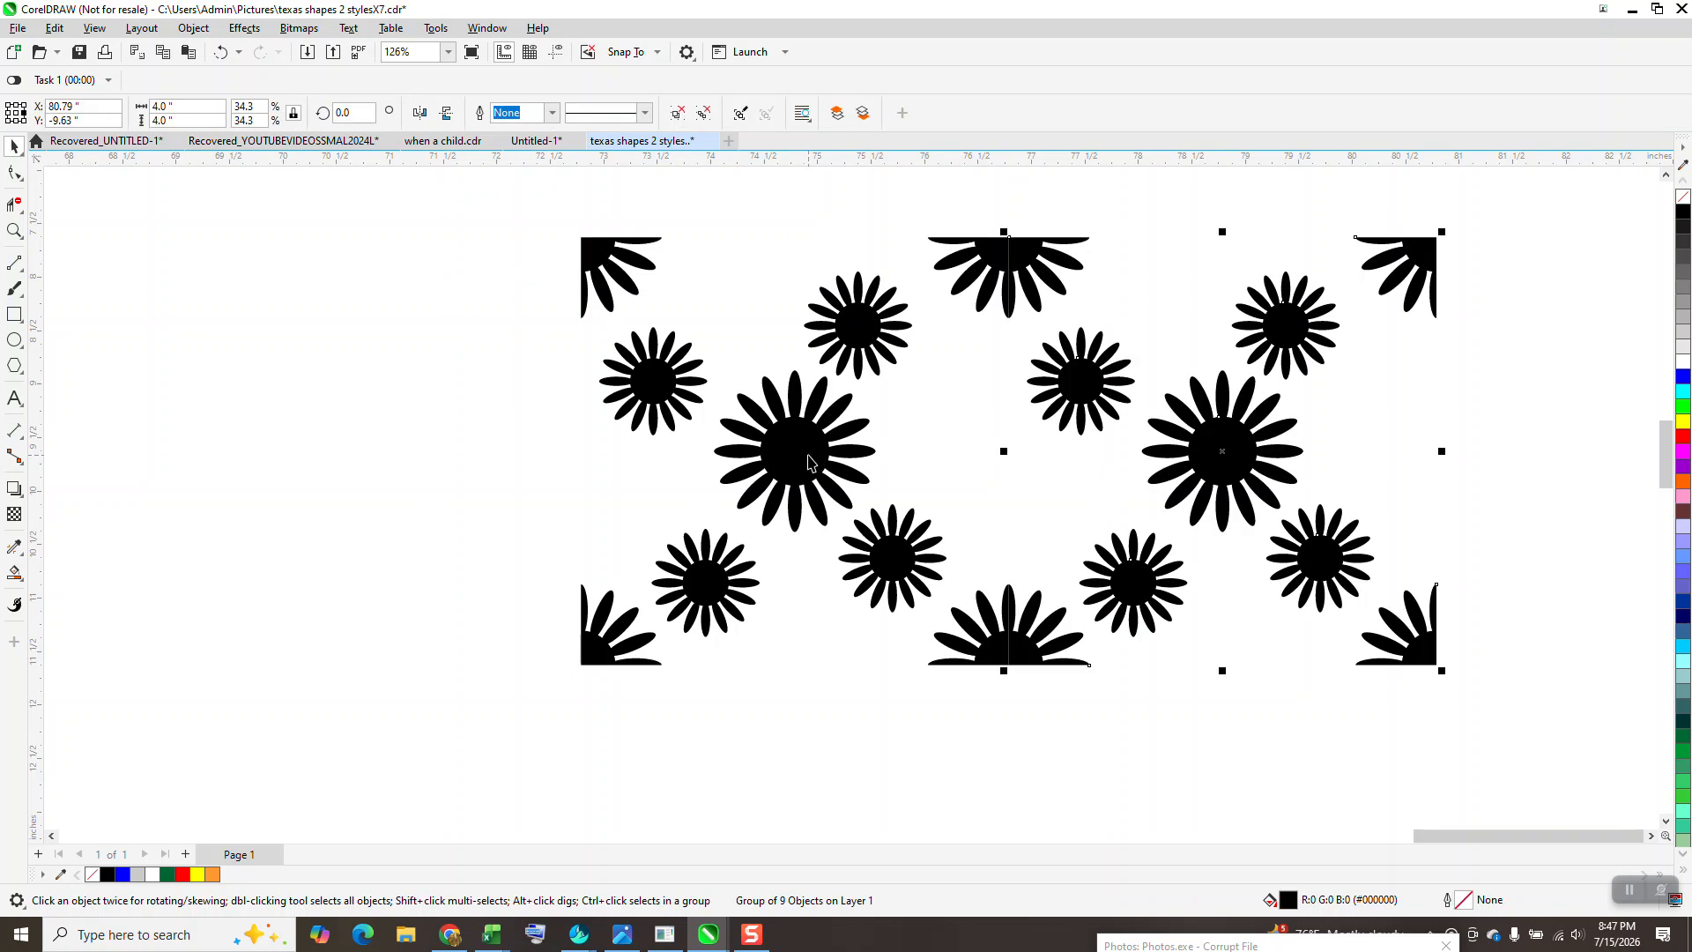
key(ctrl+d)
scroll(615, 438, down, 2)
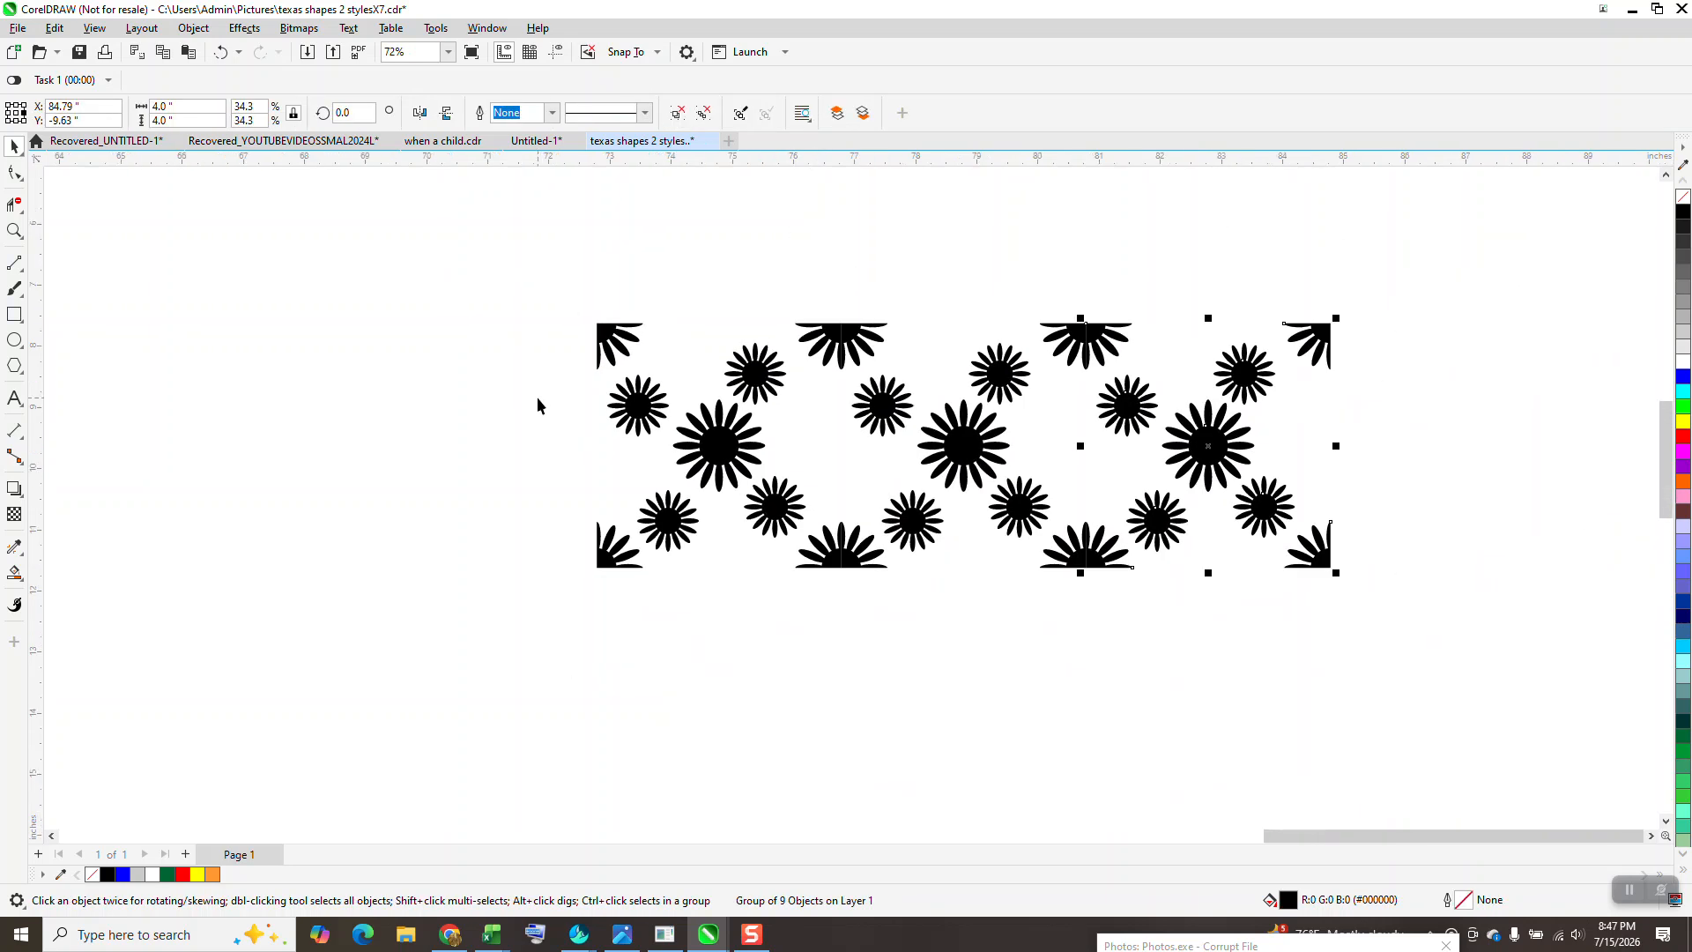
key(ctrl+d)
scroll(426, 373, down, 2)
Step: Mirror a copy of the four-tile row directly below it and duplicate the two-row block 20 inches to the right
drag(695, 430, 1242, 593)
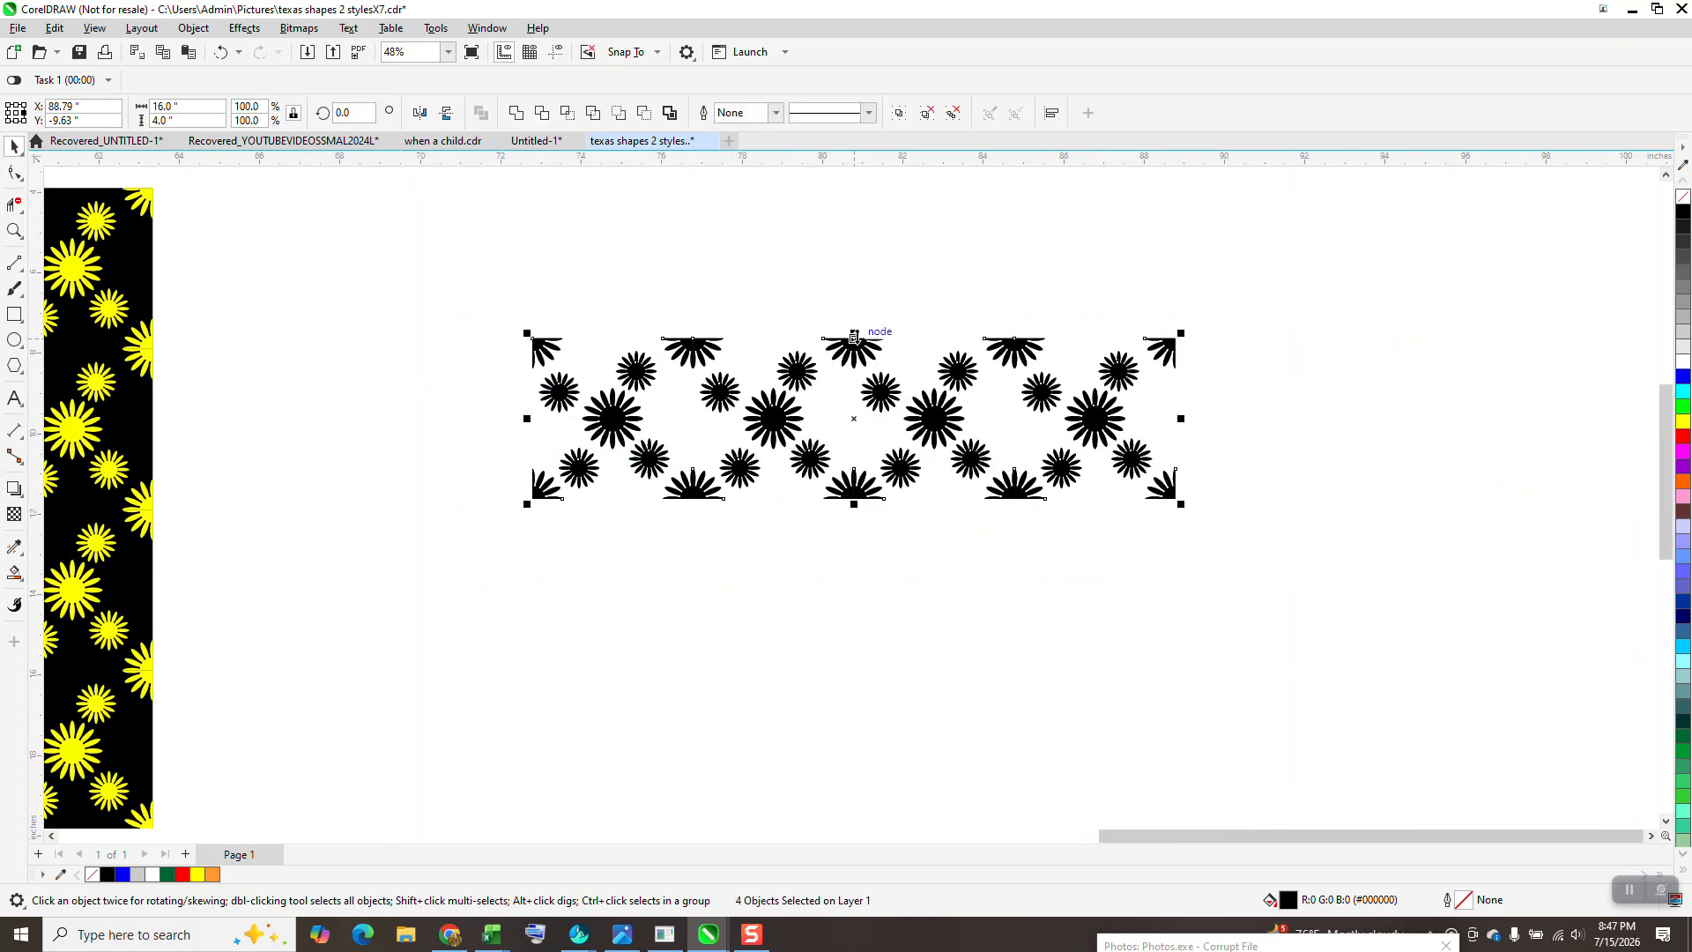
drag(853, 334, 876, 539)
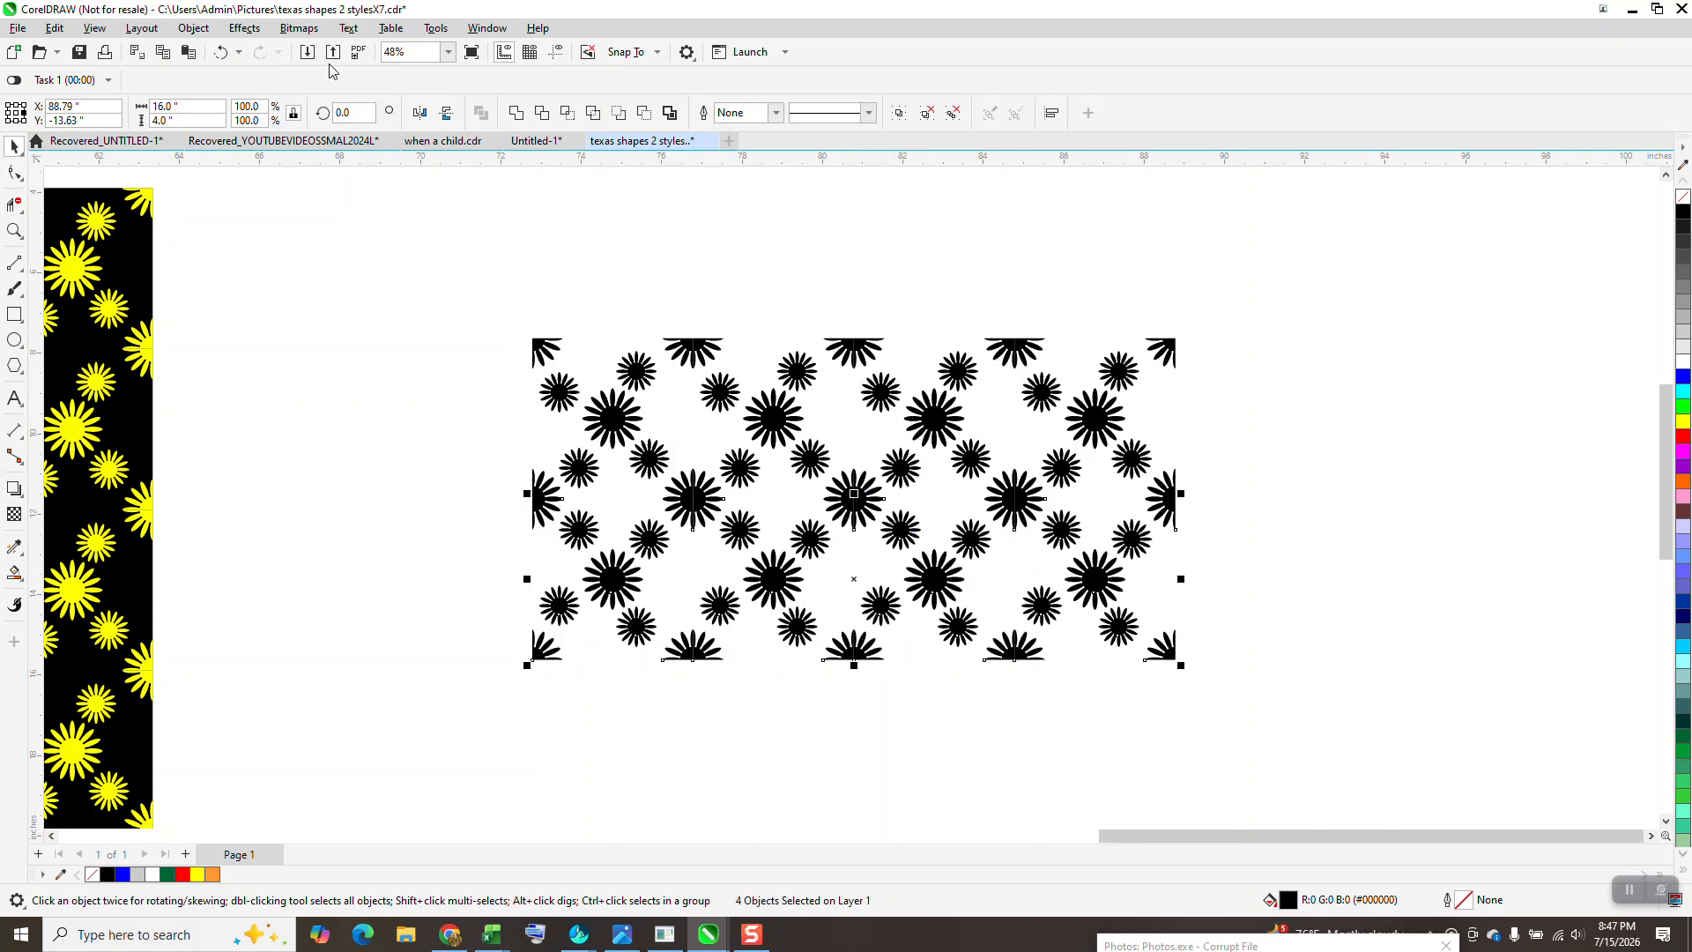
scroll(476, 308, down, 1)
drag(465, 285, 1051, 599)
key(ctrl+d)
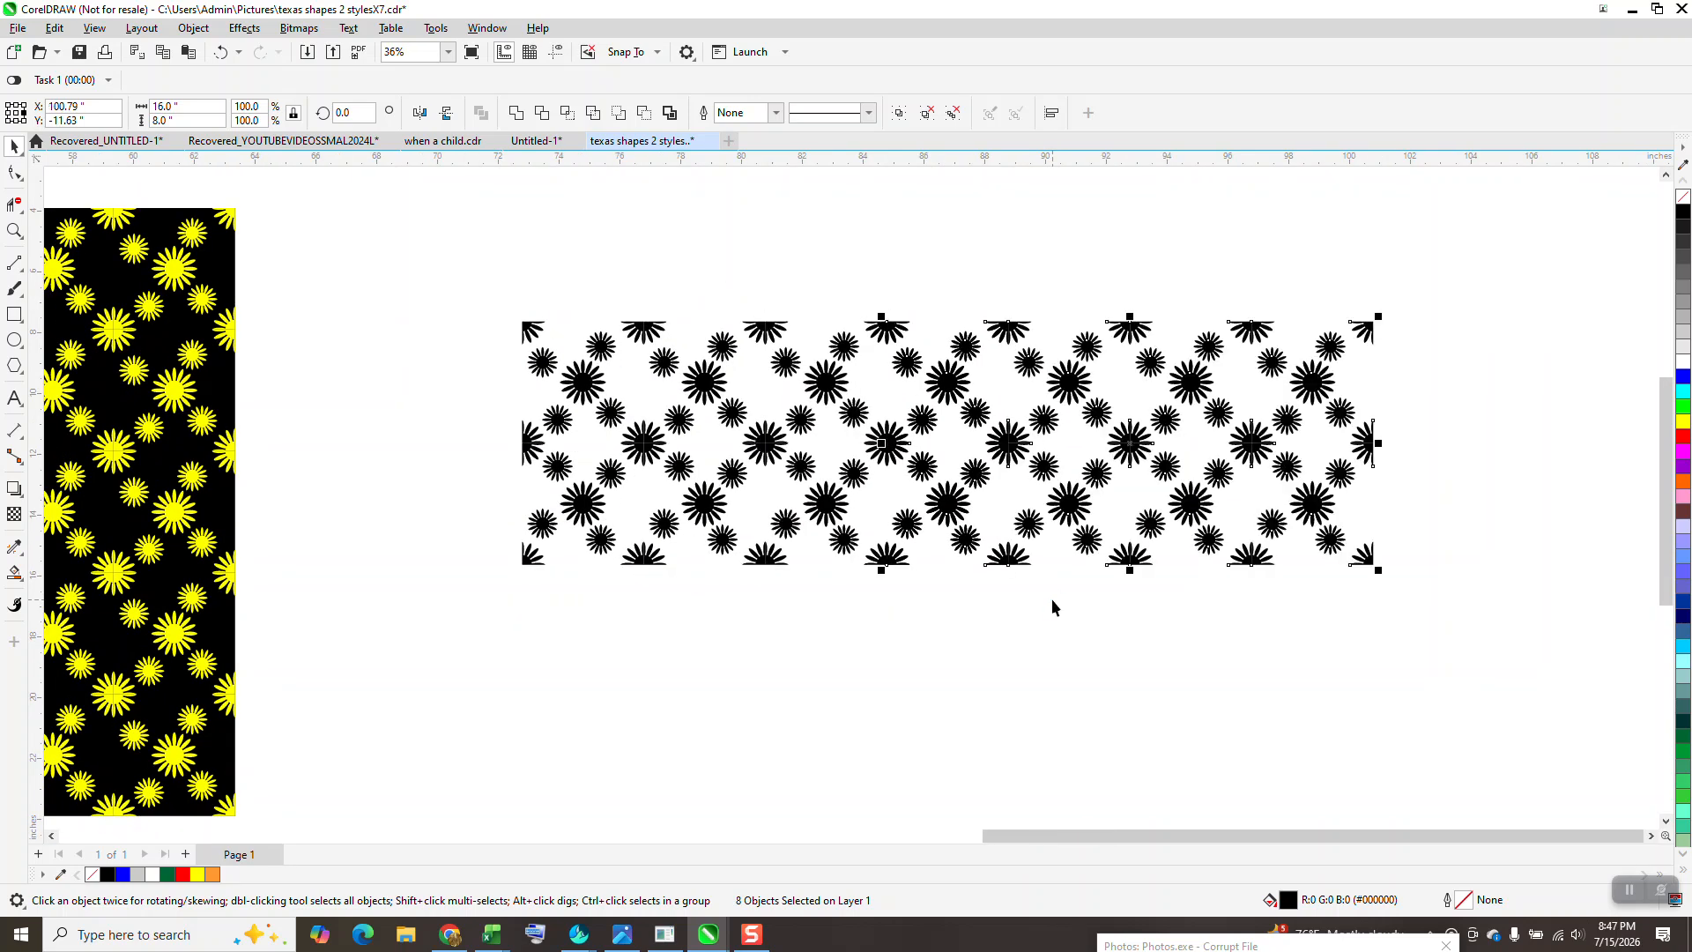
key(Right)
Step: Delete the mirrored lower row of tiles from the duplicated block on the right
click(1336, 552)
click(1366, 582)
click(1238, 448)
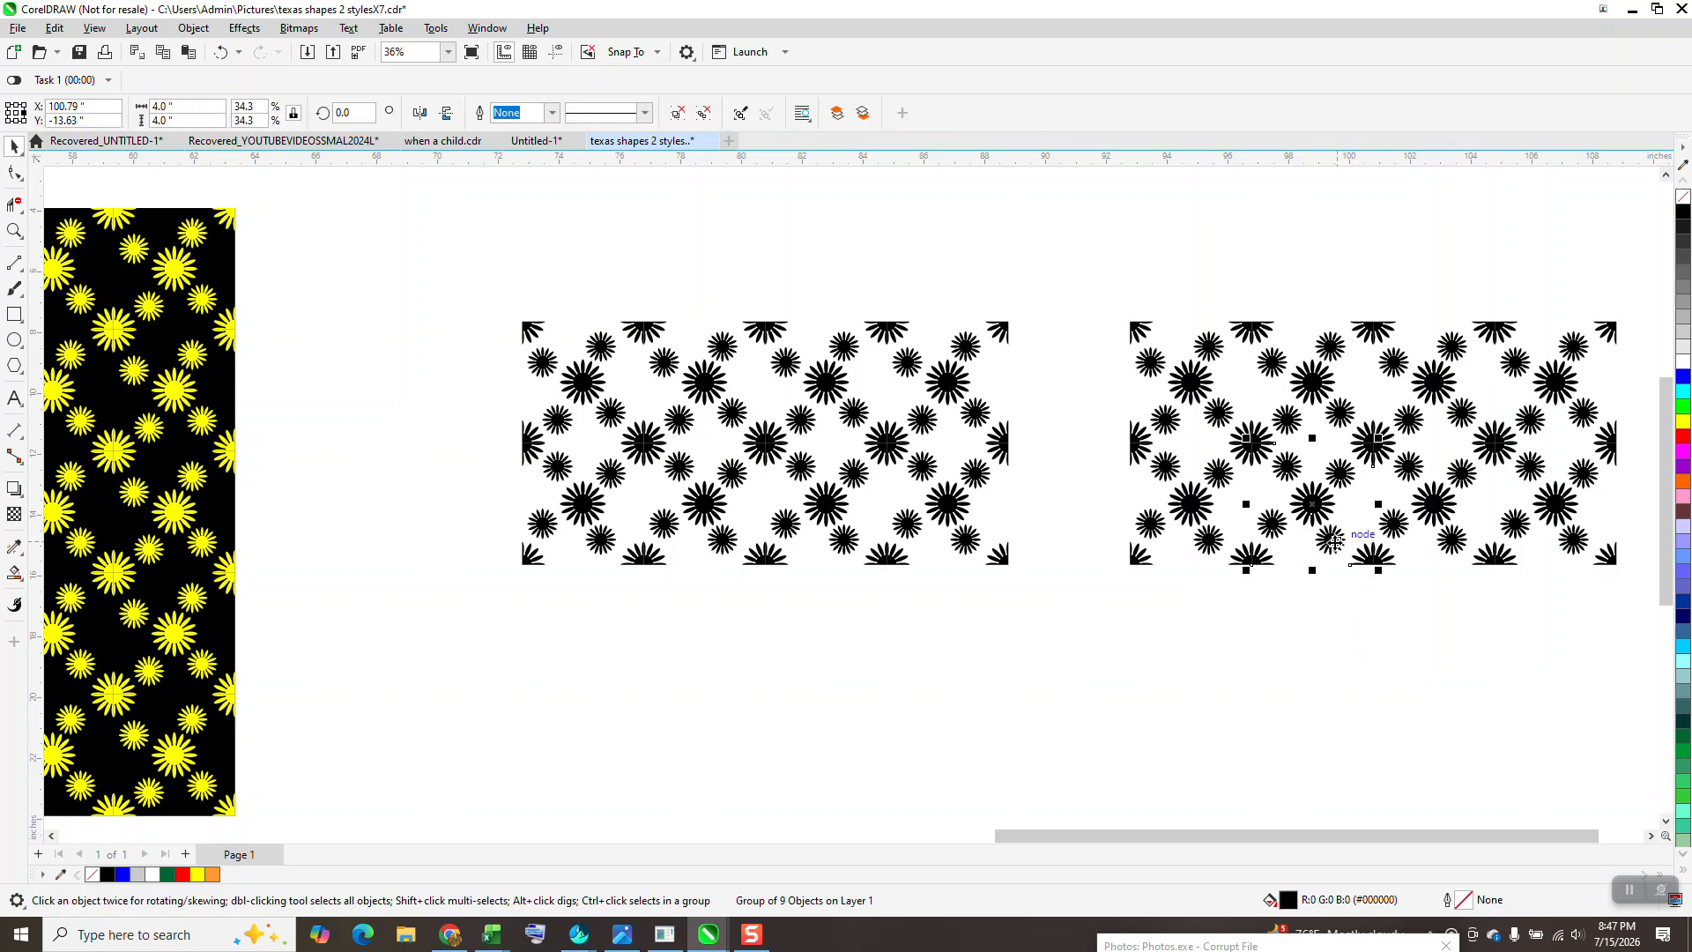
key(Delete)
drag(1620, 606, 1621, 608)
key(Delete)
Step: Duplicate the remaining row 4 inches down, then duplicate the two-row block below it to make a four-by-four tile pattern
drag(1608, 478, 1665, 497)
key(ctrl+d)
key(Down)
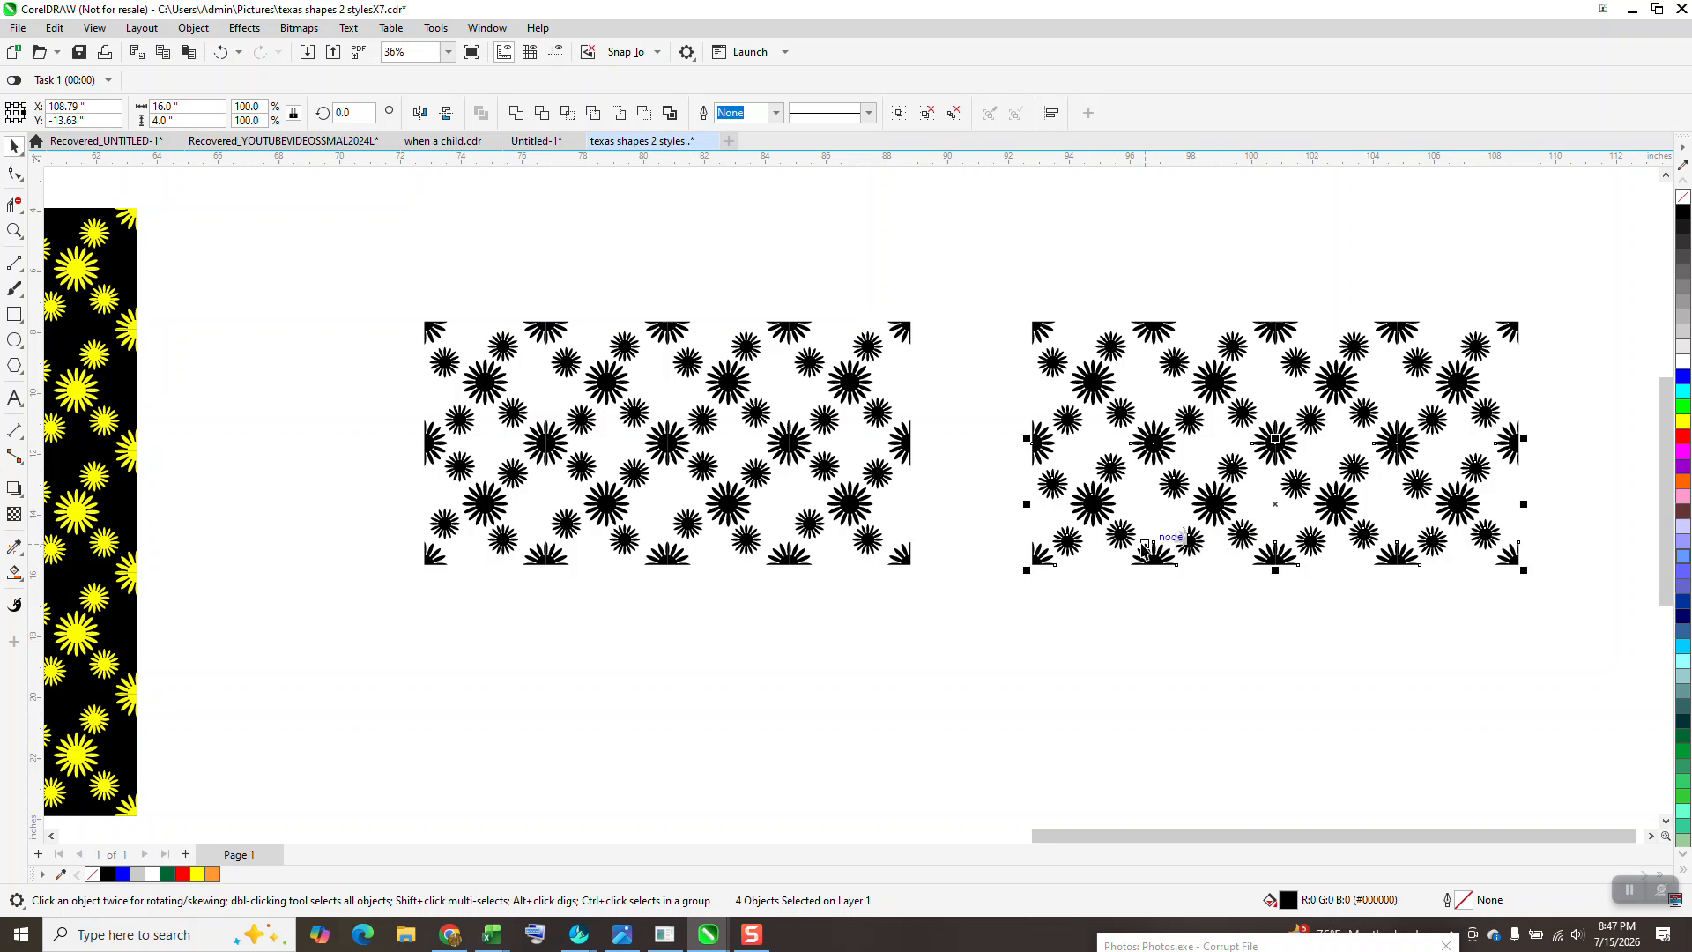
drag(1024, 278, 1637, 669)
key(ctrl+d)
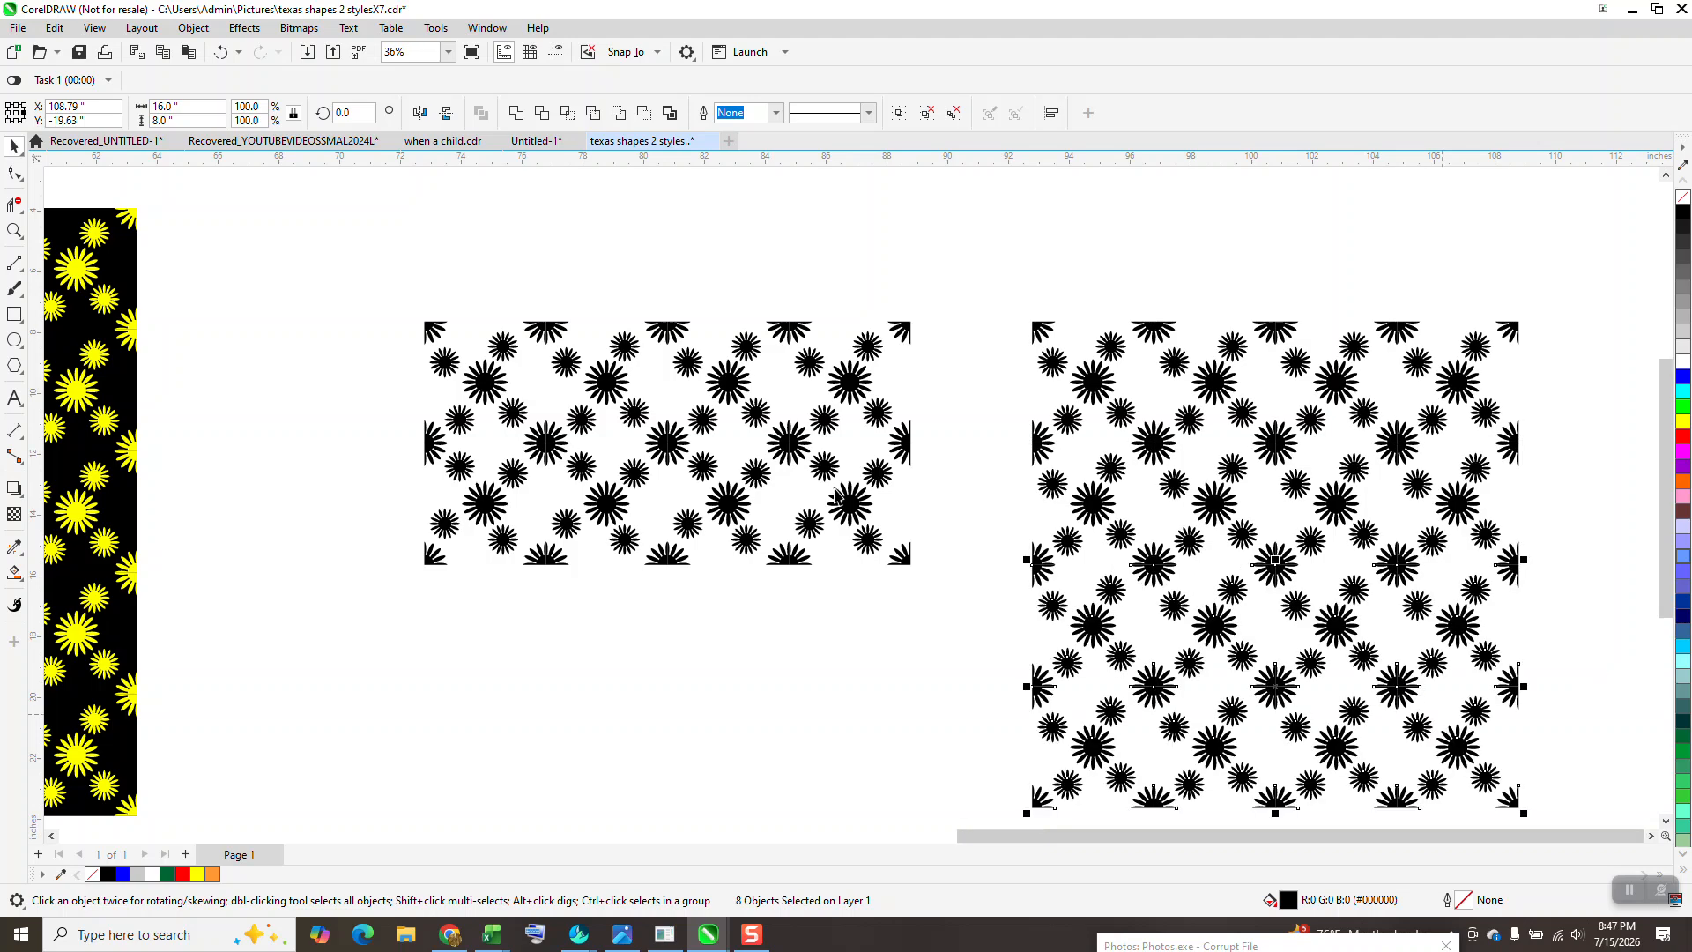
Step: Select all sixteen tiles of the four-by-four pattern and fill them yellow
scroll(923, 530, down, 1)
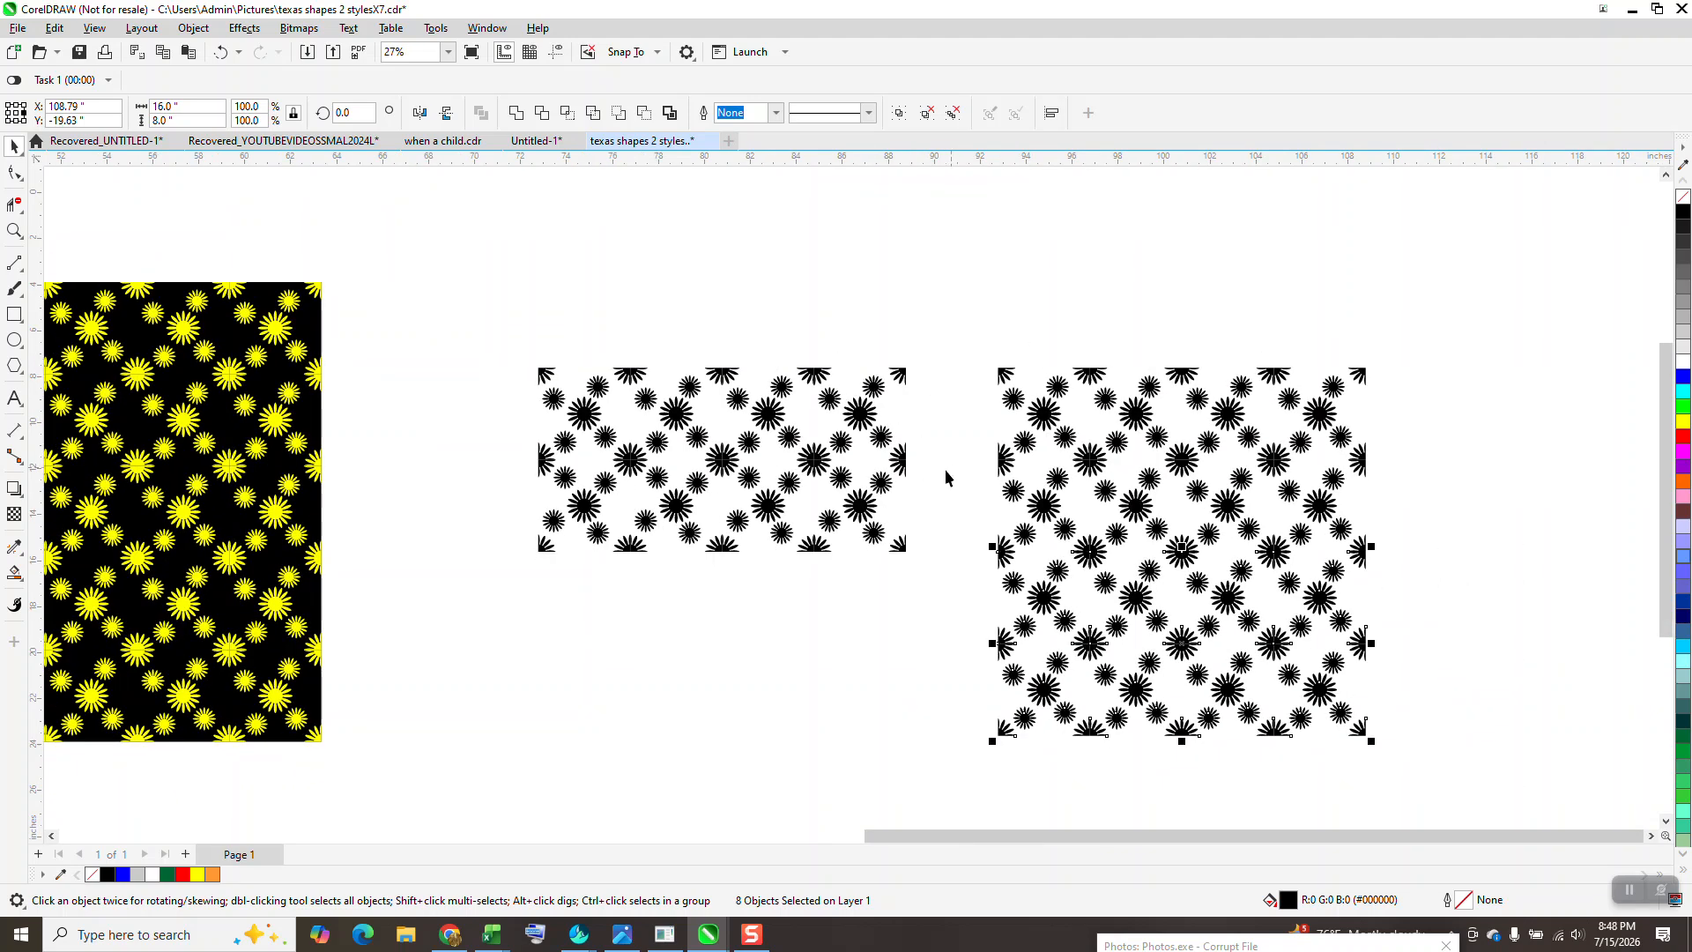
drag(947, 342, 1390, 789)
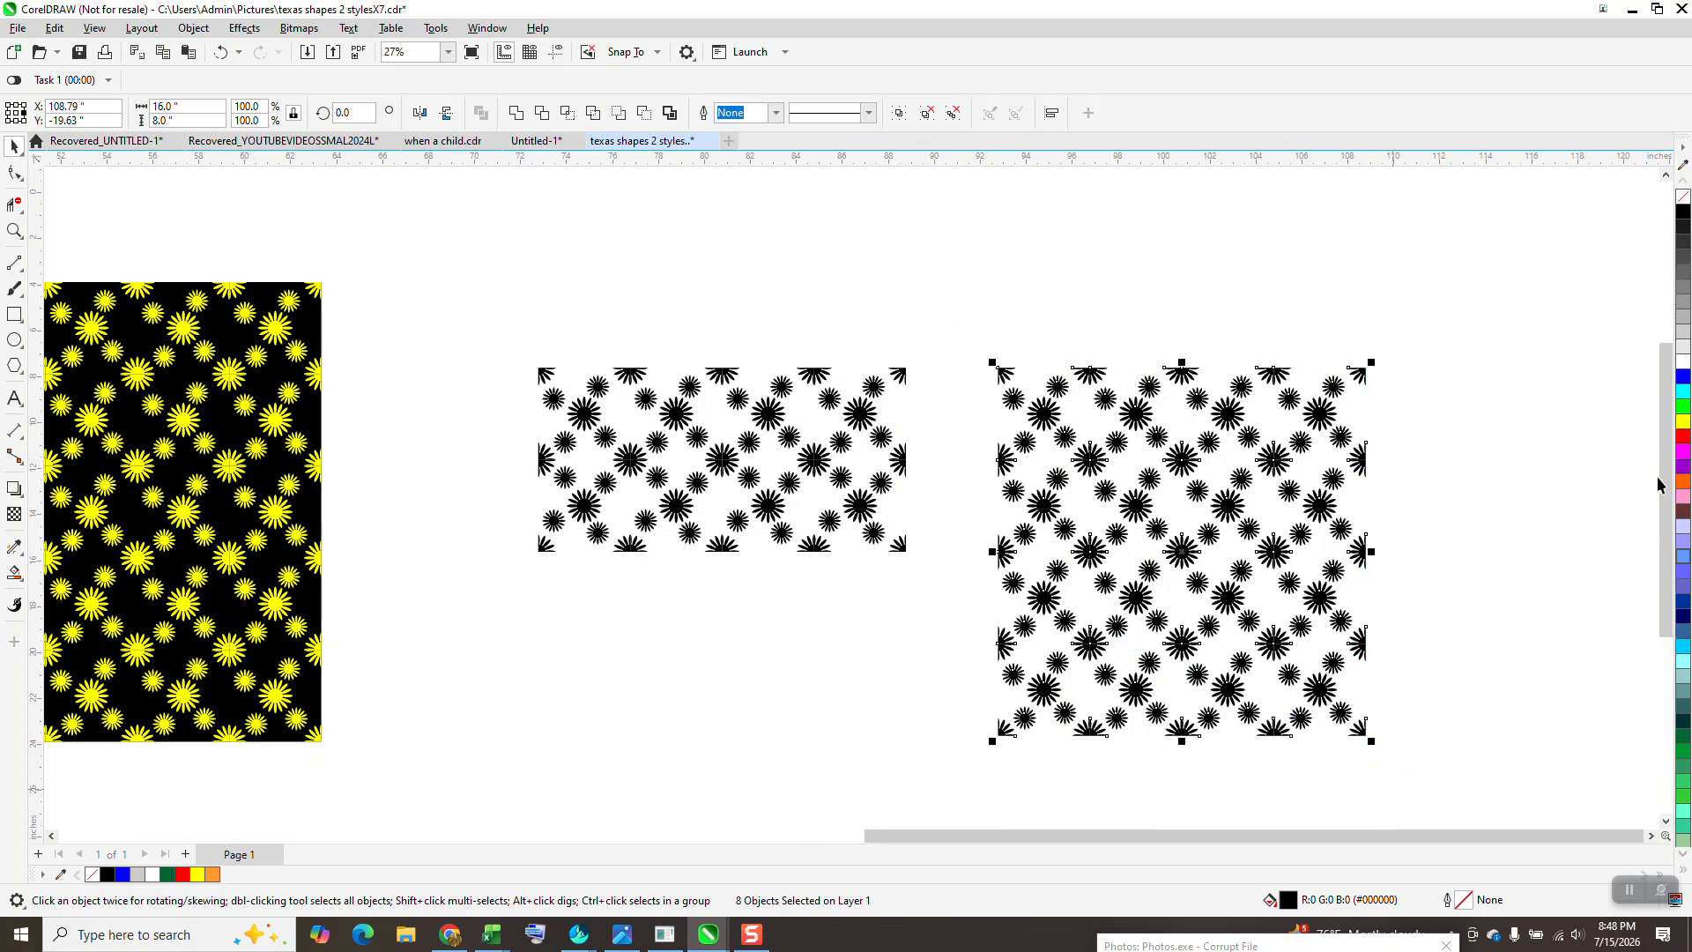
click(1683, 422)
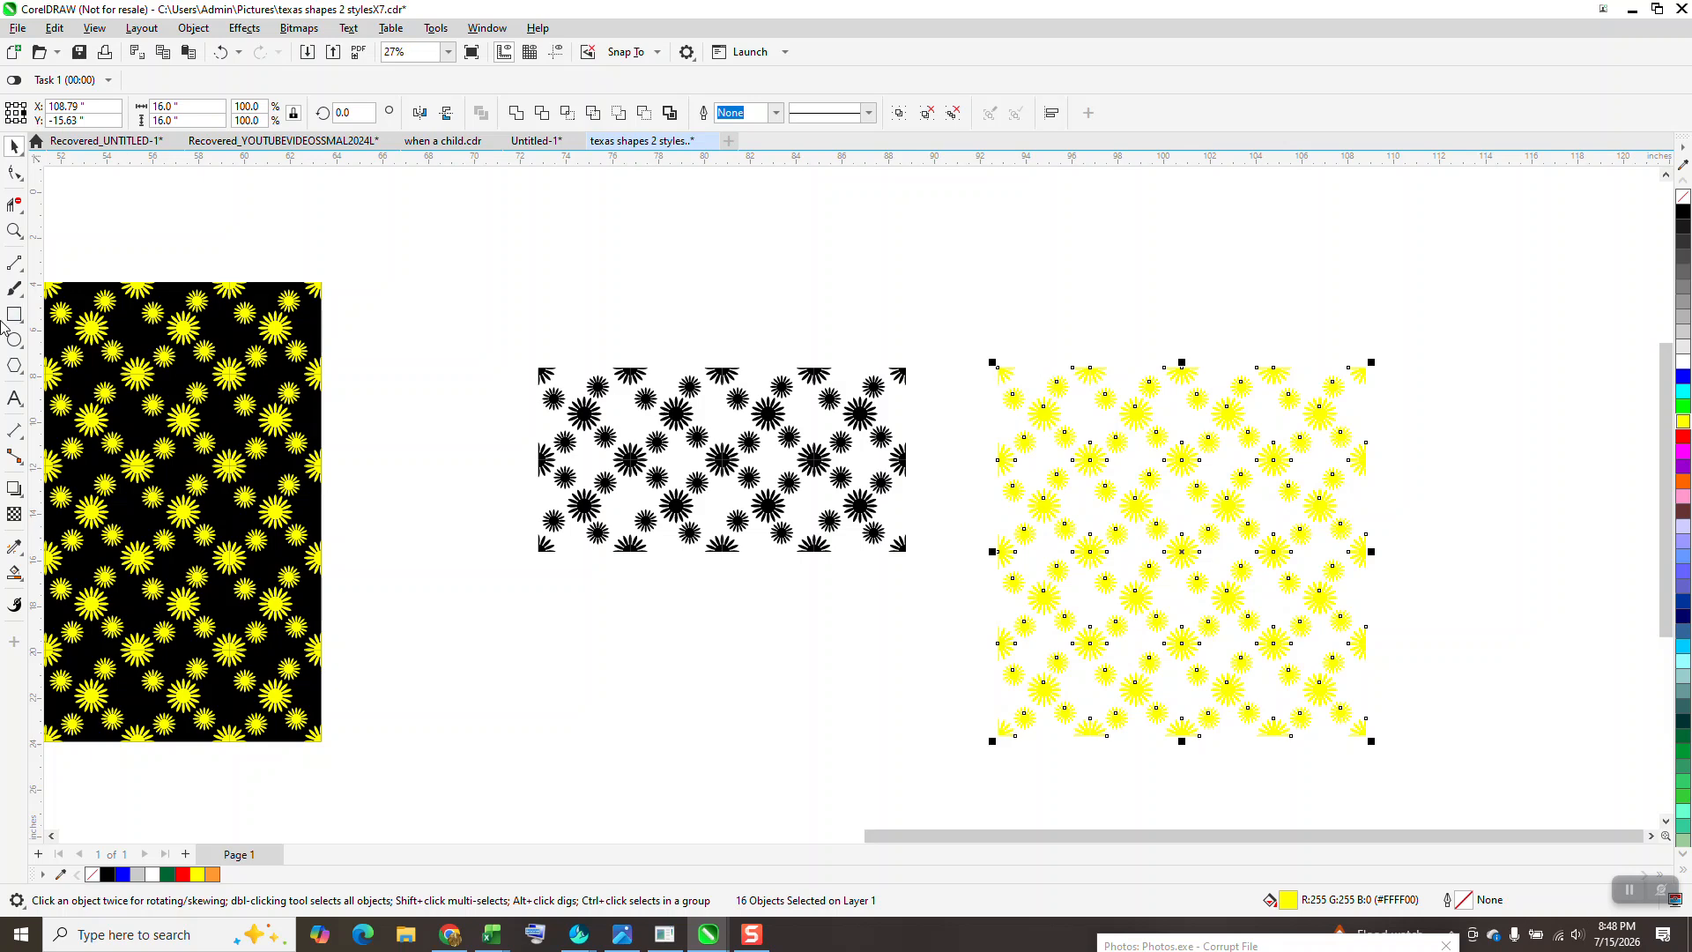
Step: Add a black-filled rectangle matching the bounds of the yellow pattern and order it behind the flowers
double_click(14, 315)
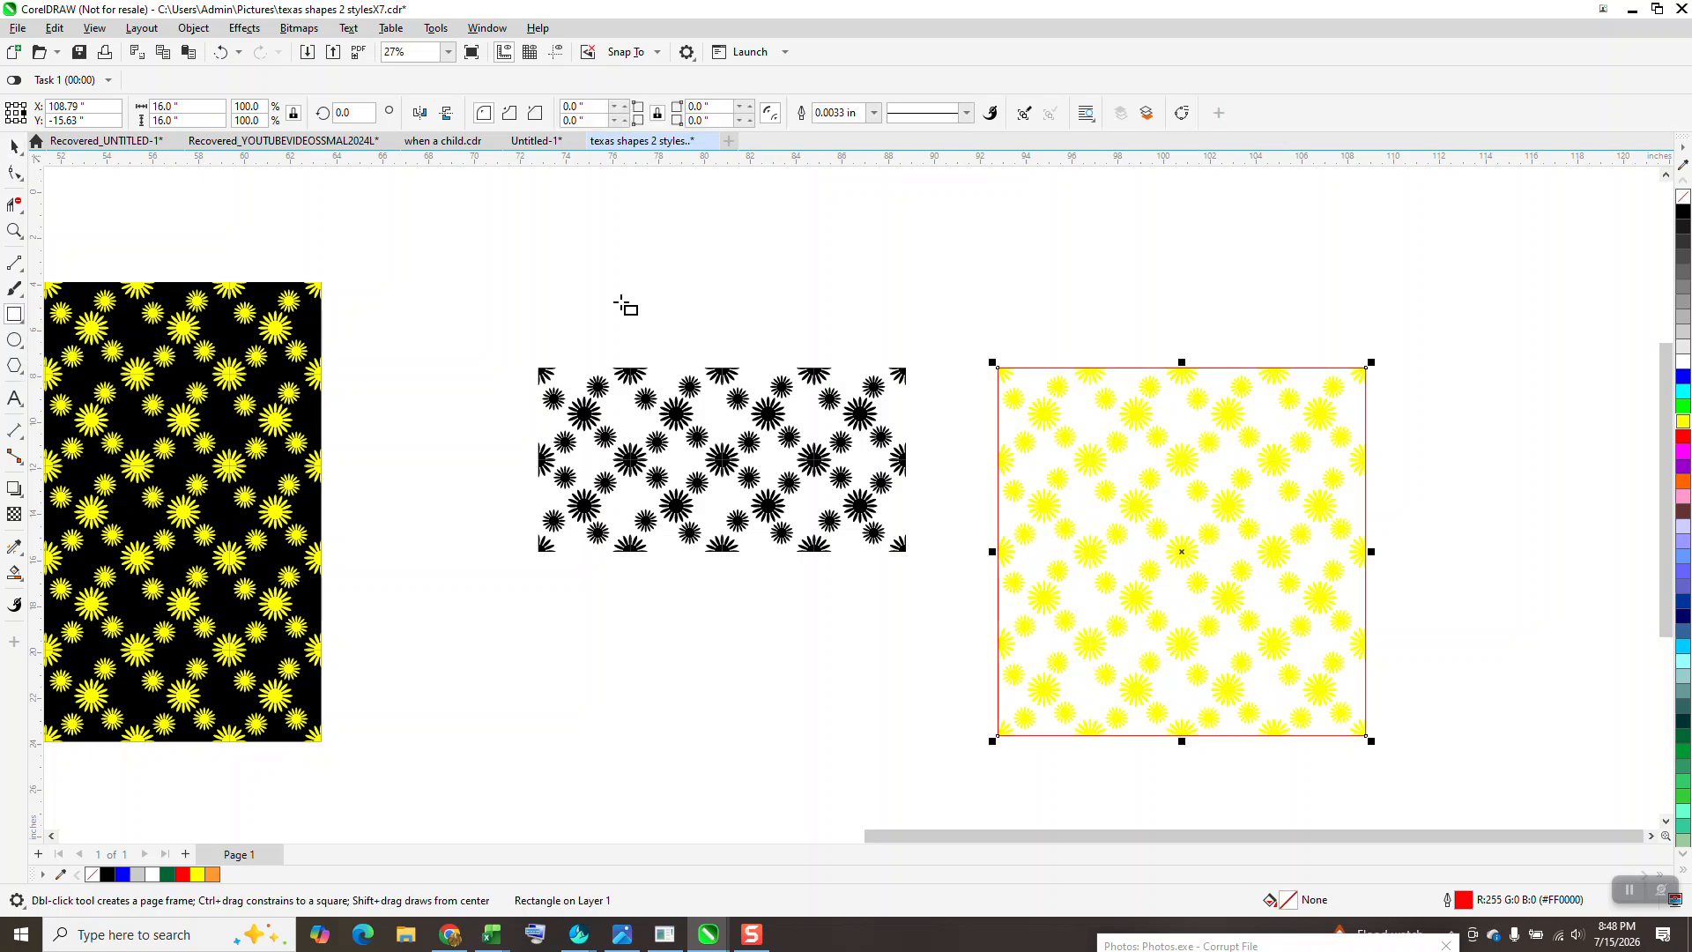
click(1683, 214)
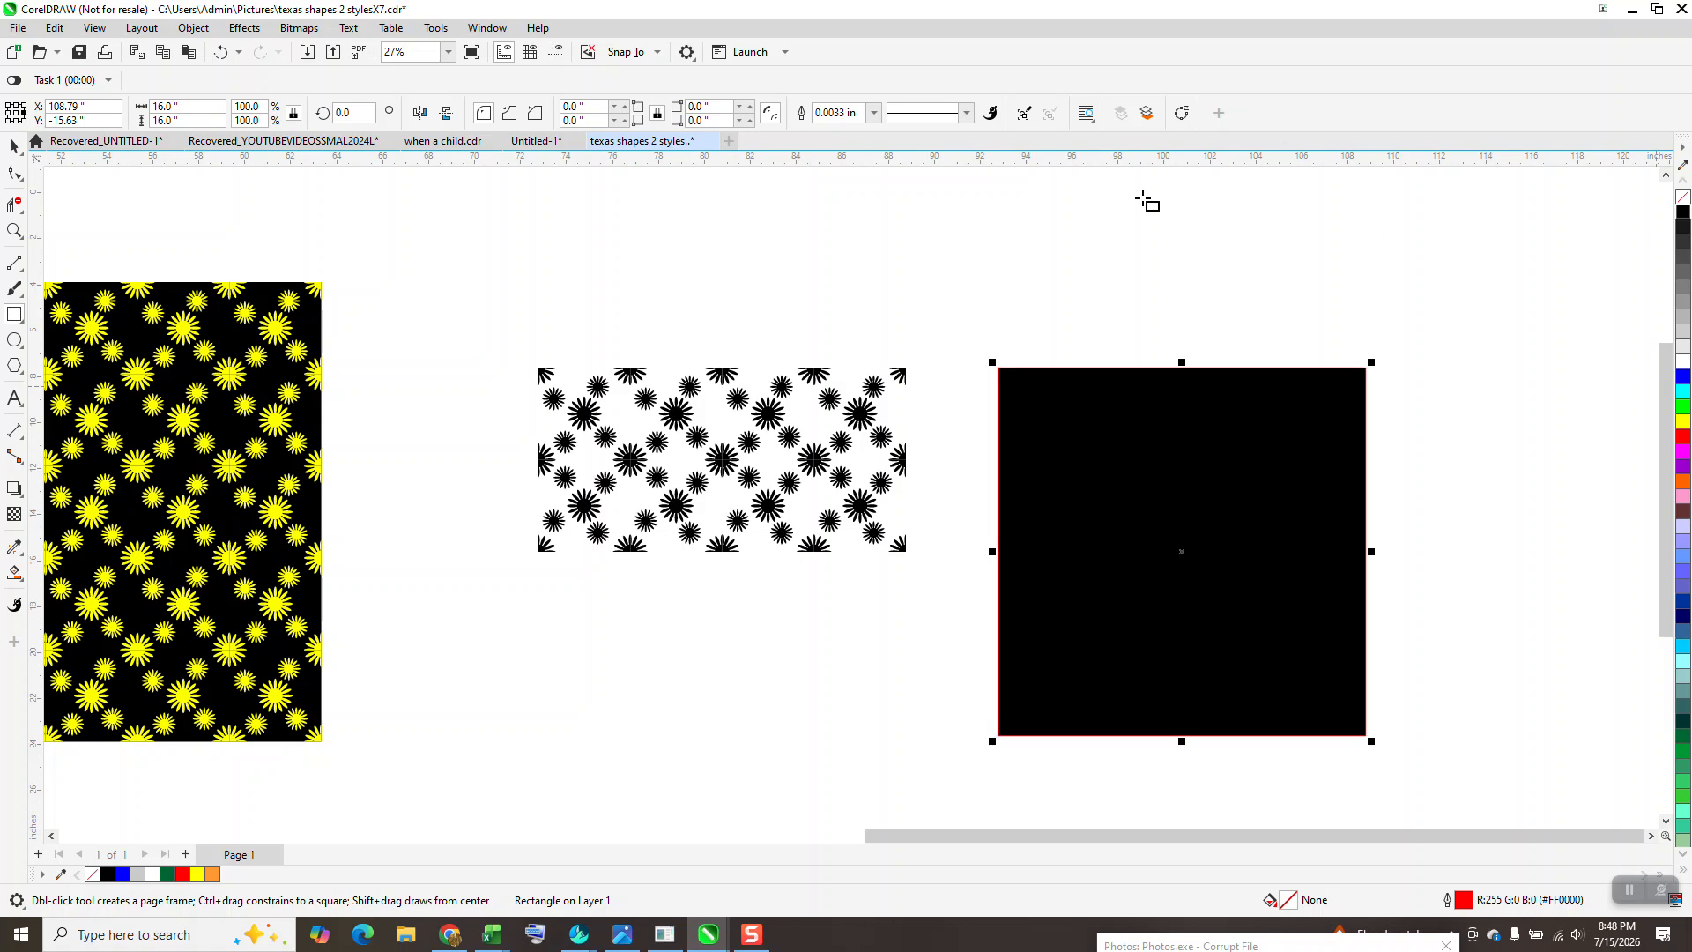
click(195, 29)
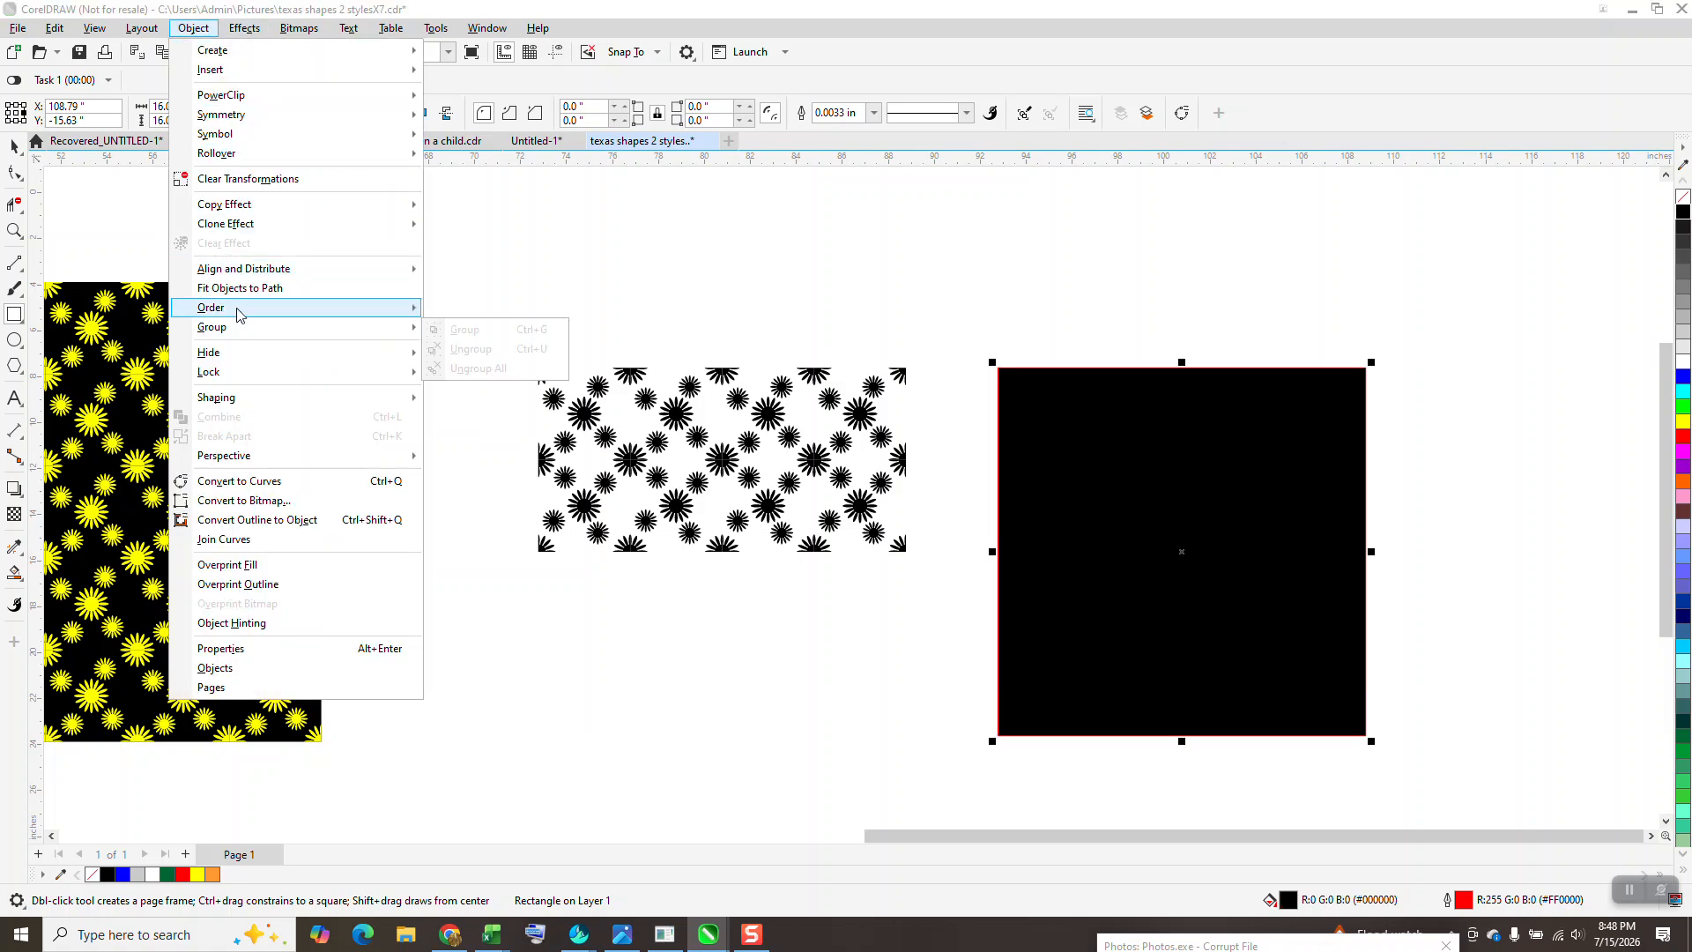
mouse_move(239, 315)
click(443, 327)
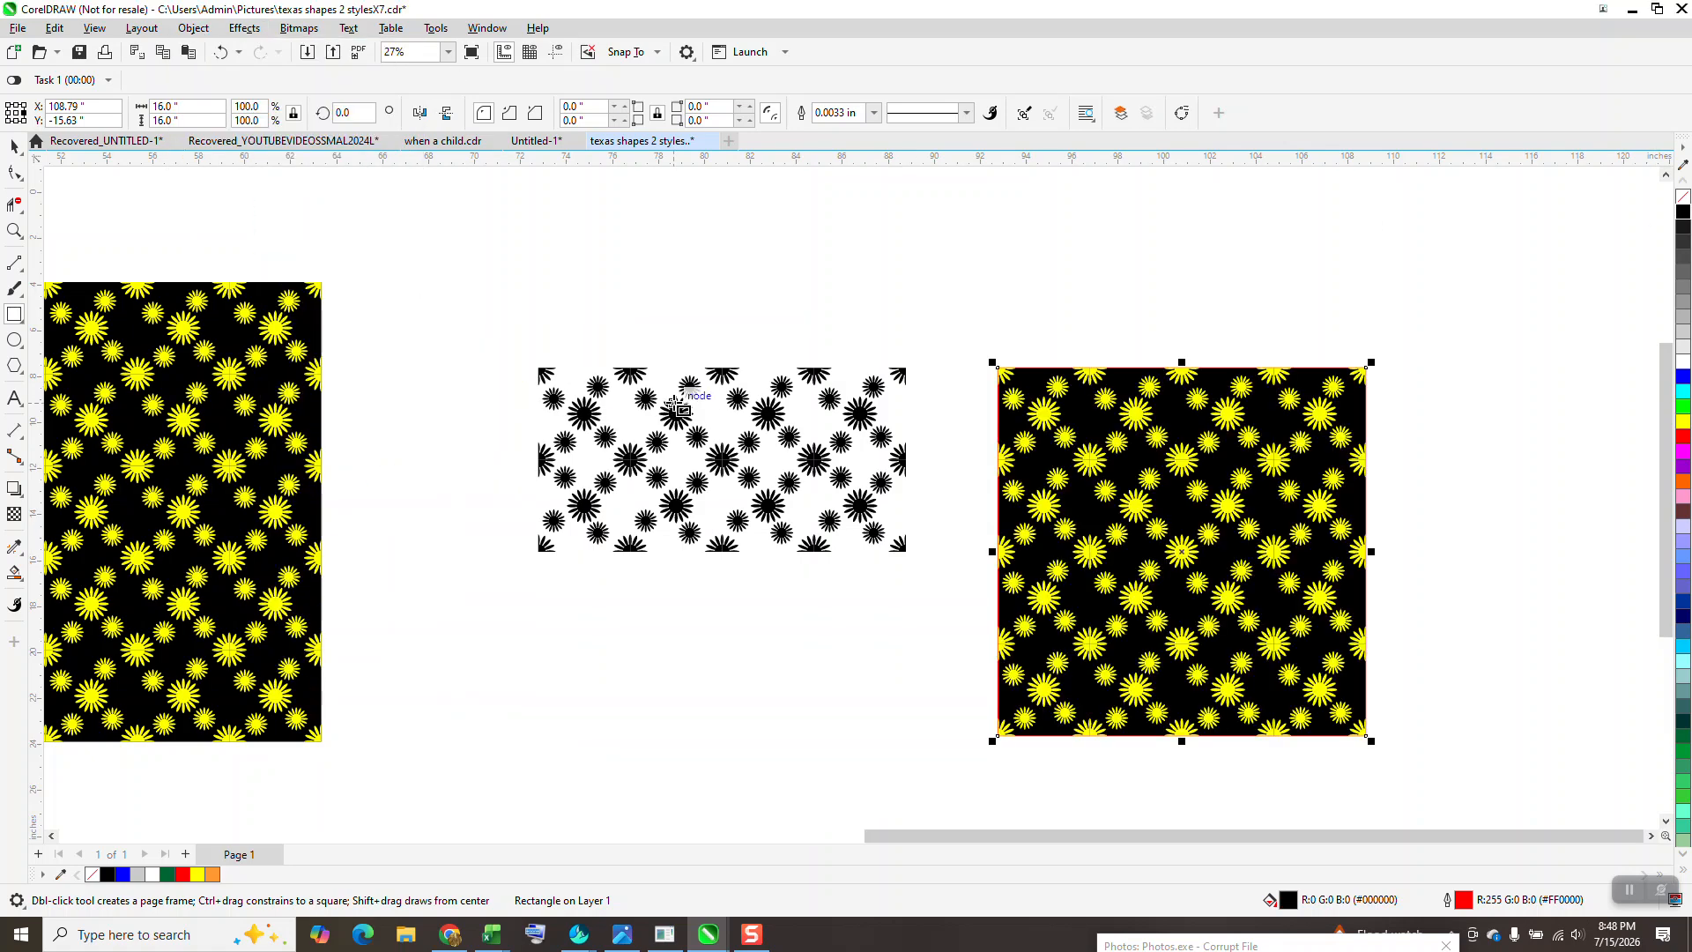
Step: Move the upper-left tile of the black two-row block to the right of the new yellow-on-black pattern
click(15, 230)
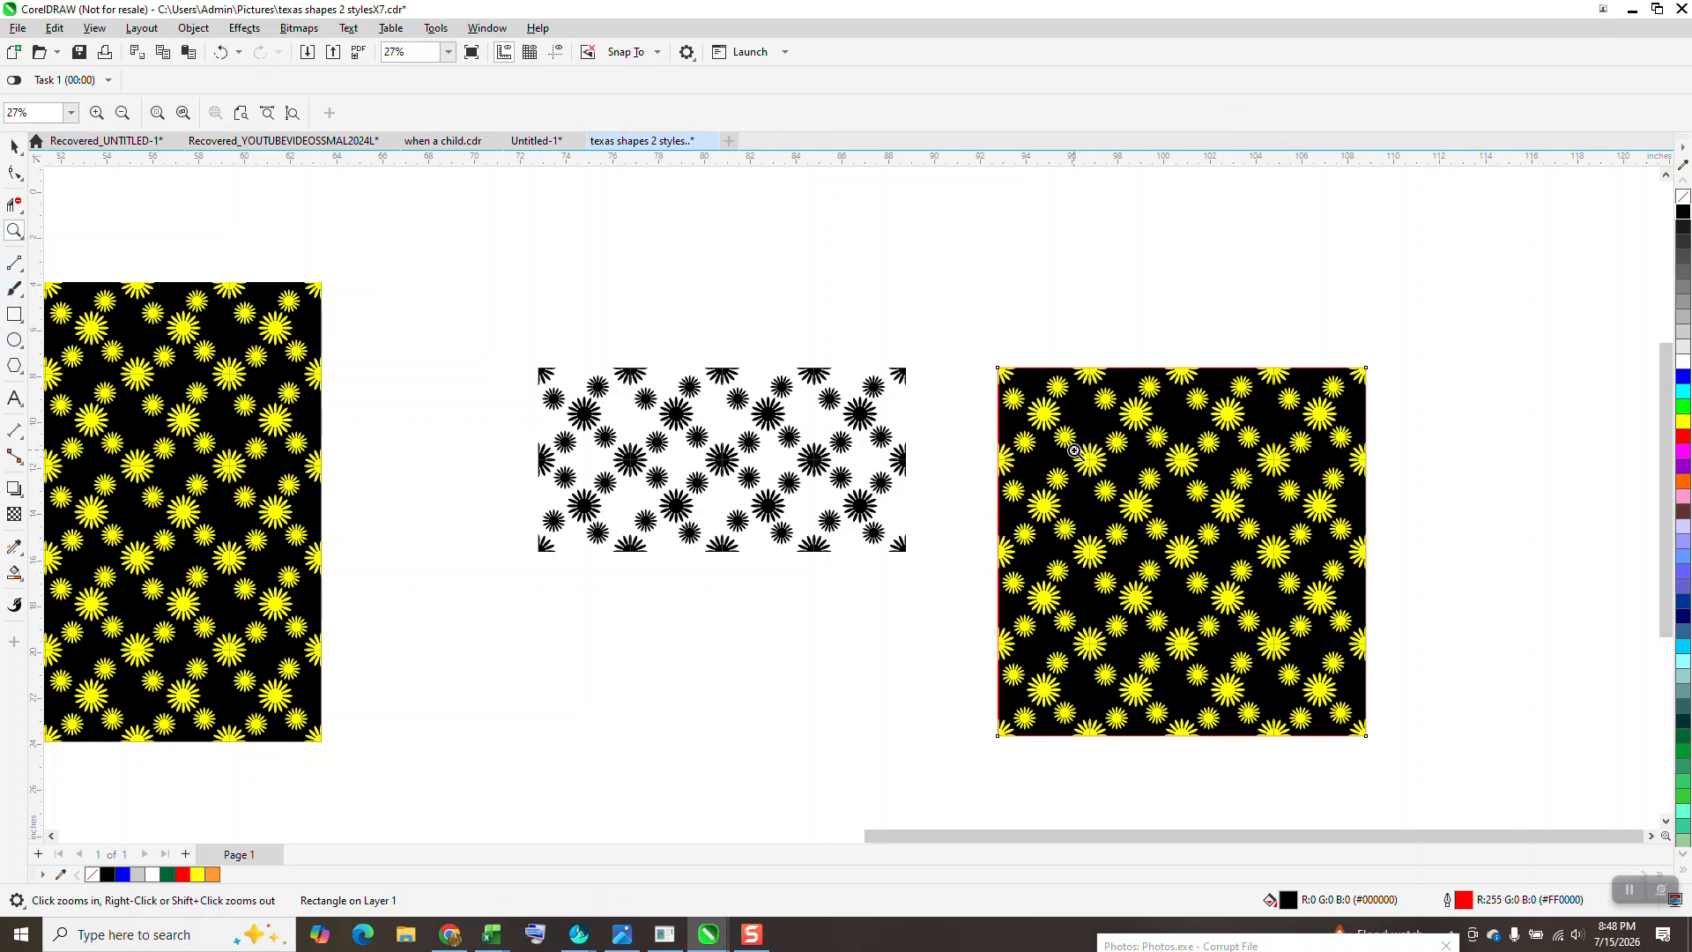
drag(1074, 450, 1121, 494)
right_click(763, 393)
right_click(758, 390)
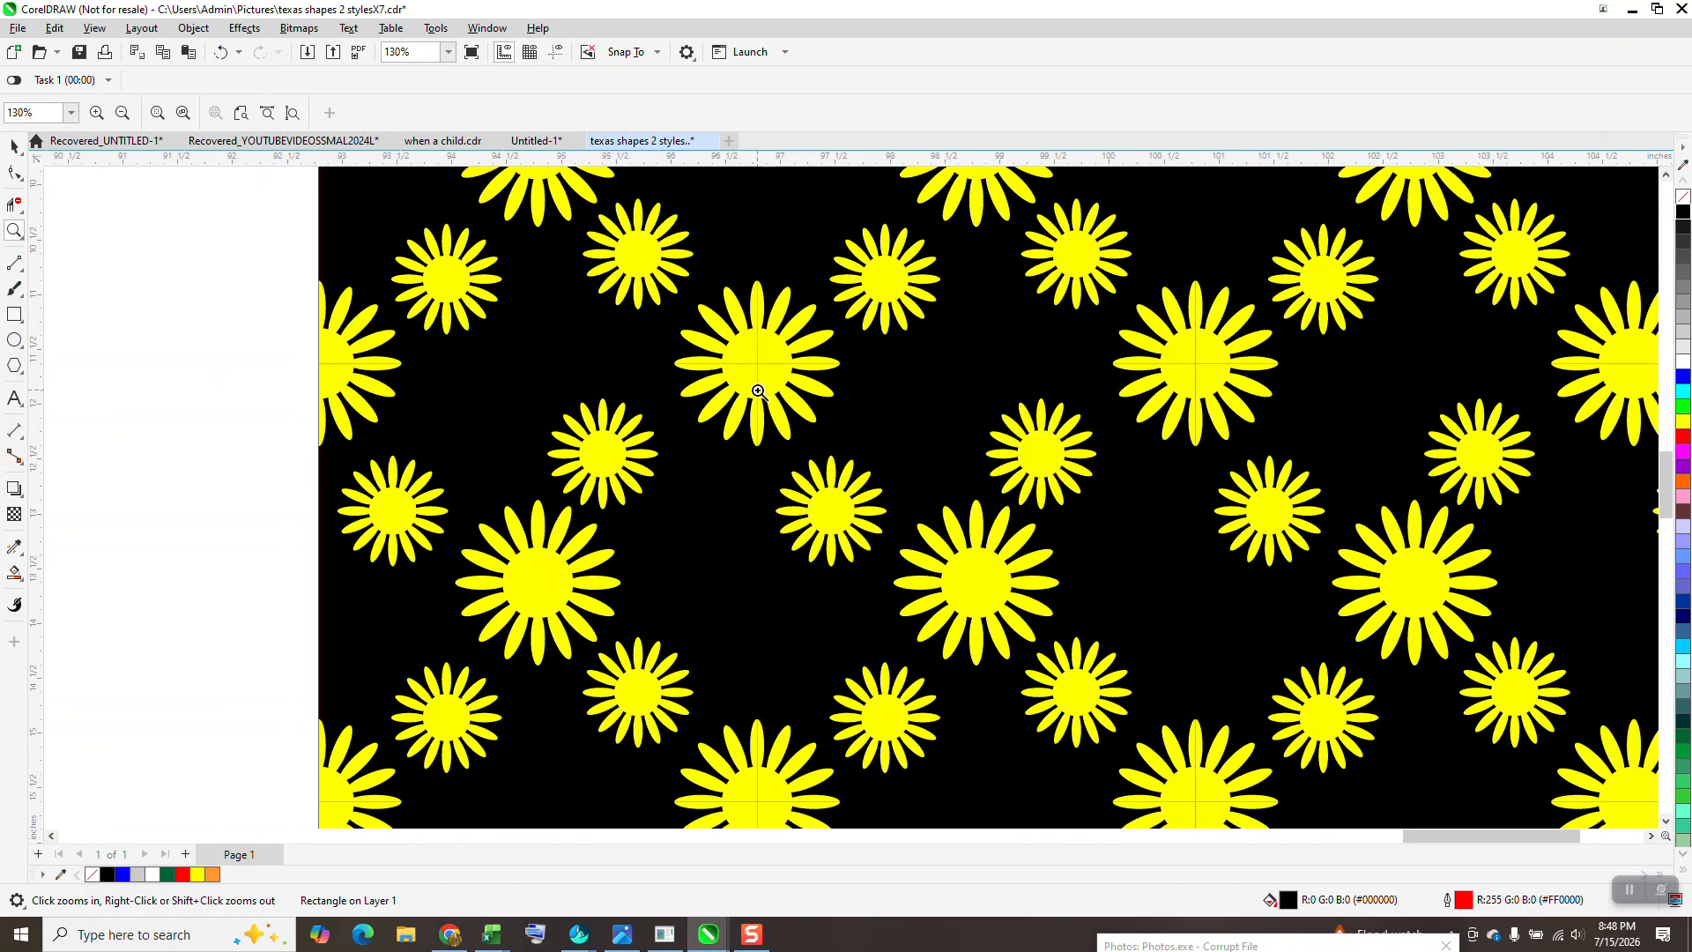
scroll(758, 391, down, 5)
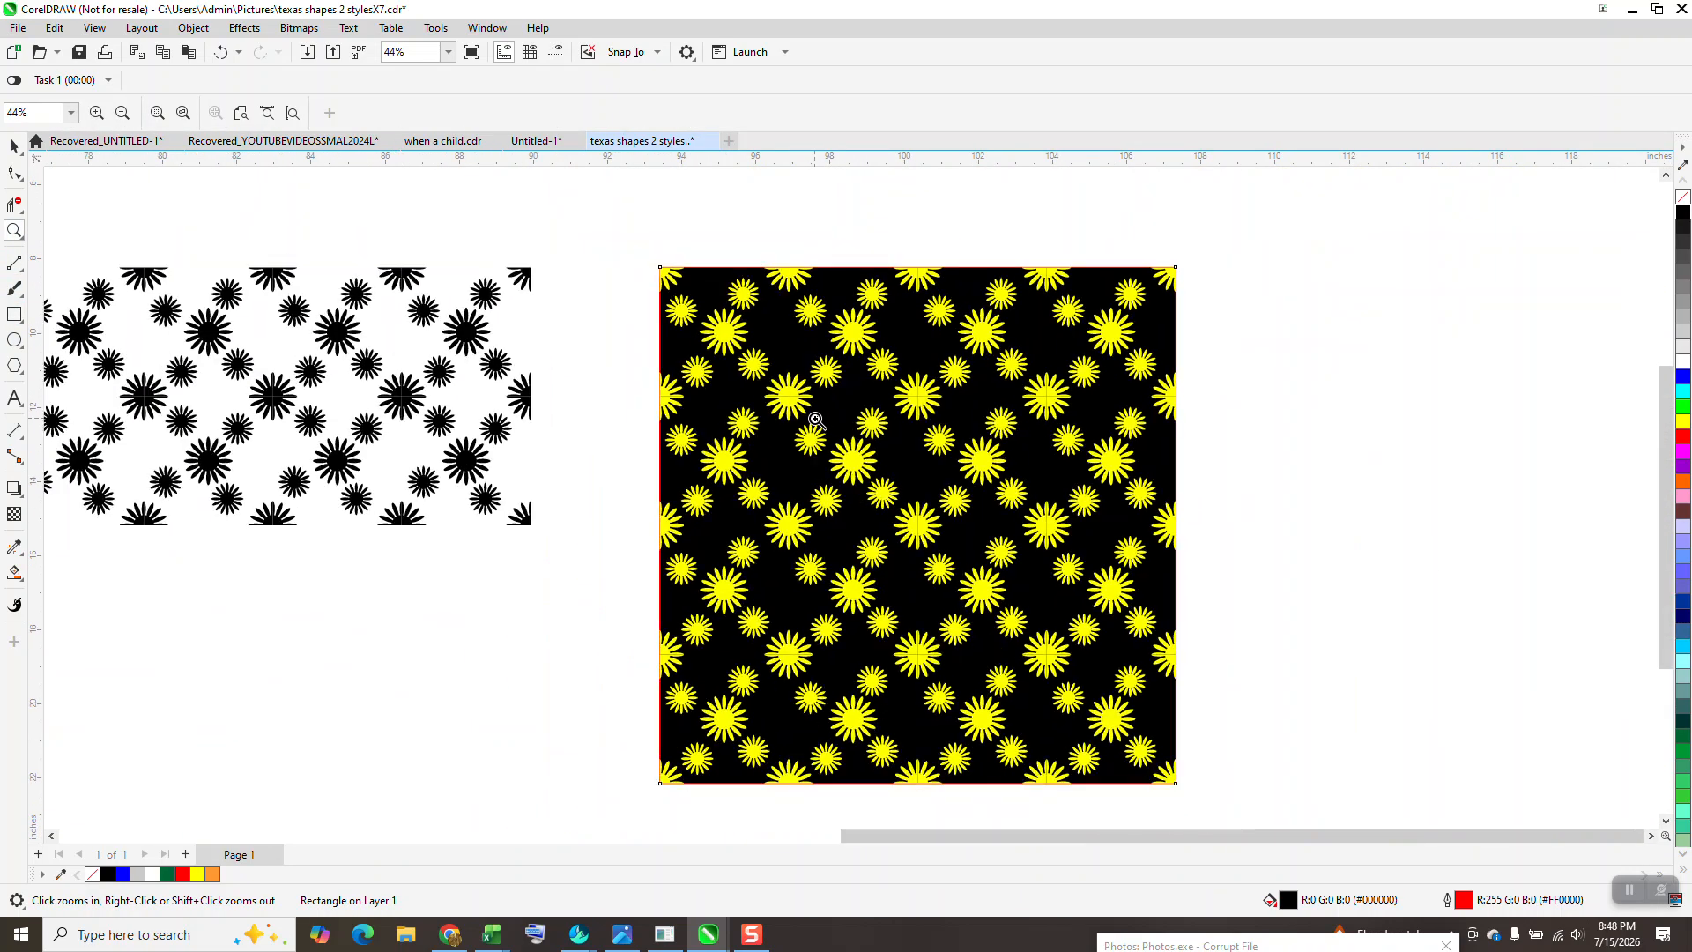
click(14, 145)
click(316, 335)
drag(315, 336, 1151, 333)
click(874, 272)
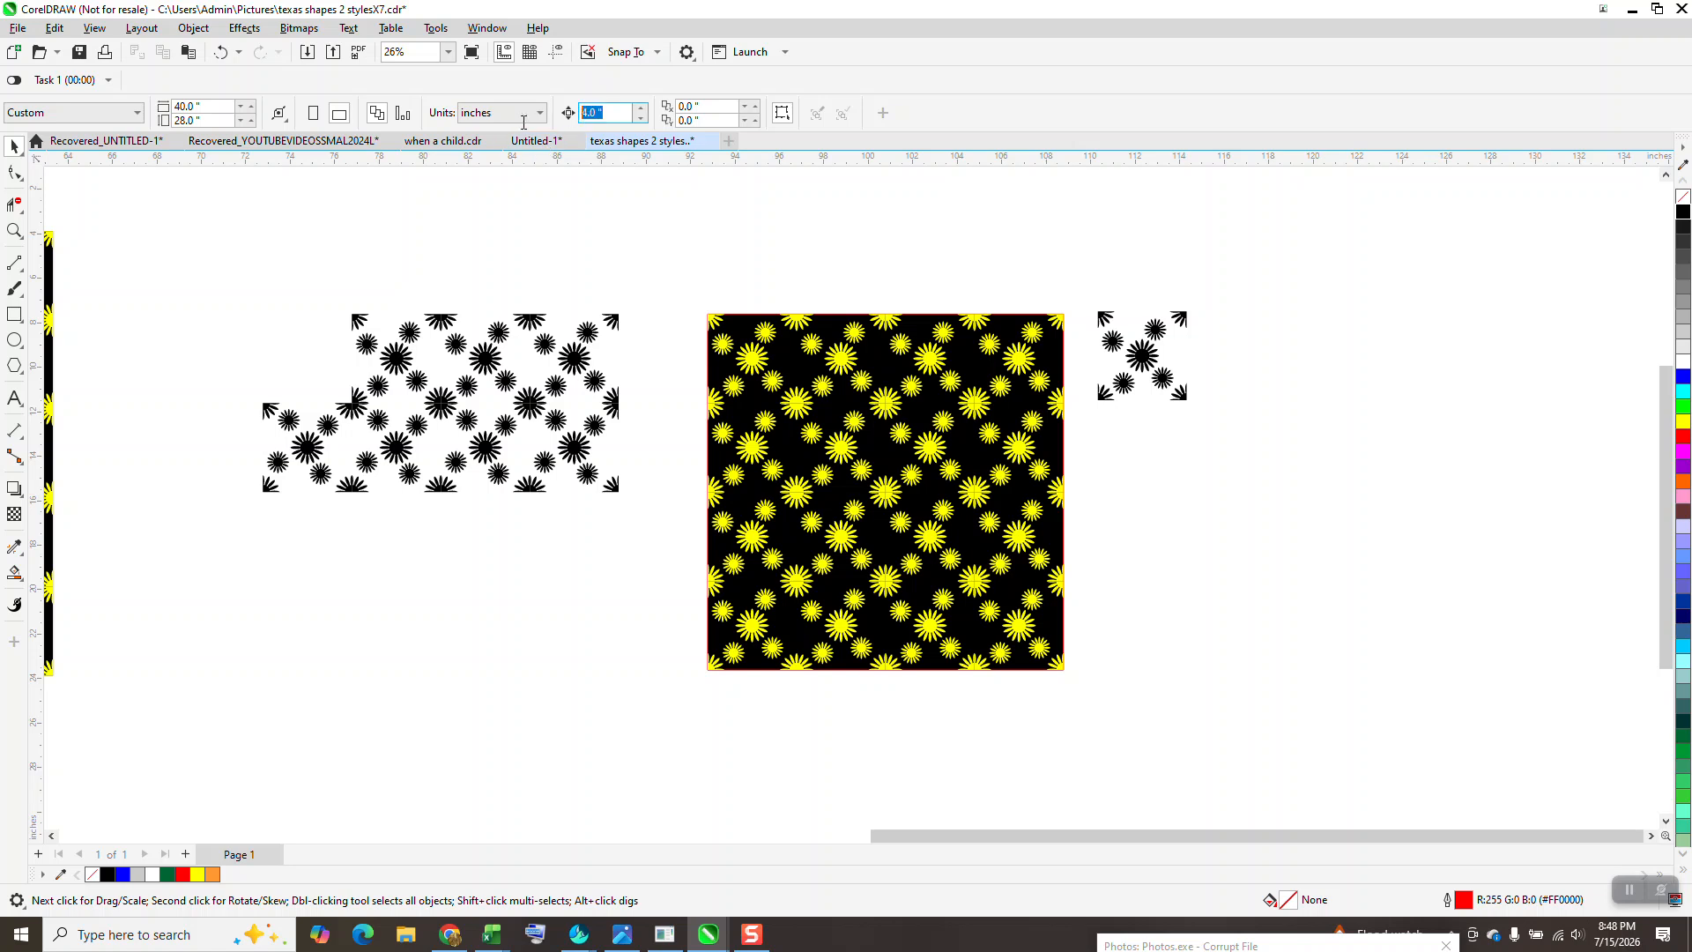
Step: Set the nudge distance to 3.99 inches and duplicate the separate black tile rightward four times to form a five-tile row
key(Return)
click(1142, 354)
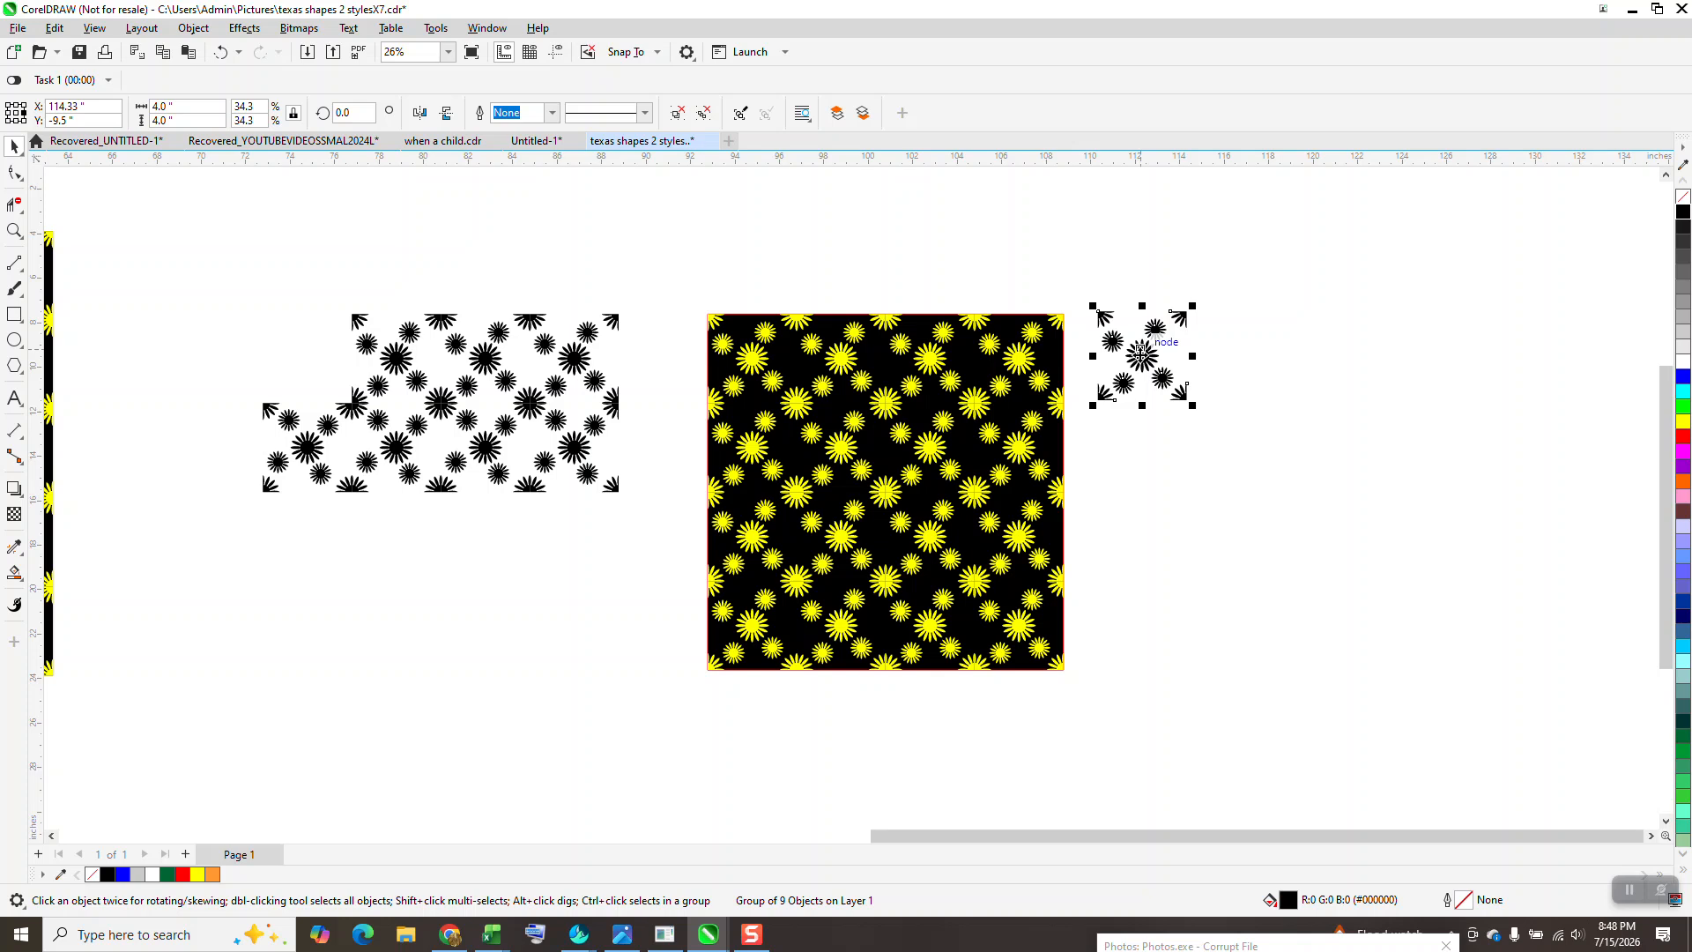
key(KP_Add)
key(Right)
key(KP_Add)
key(Right)
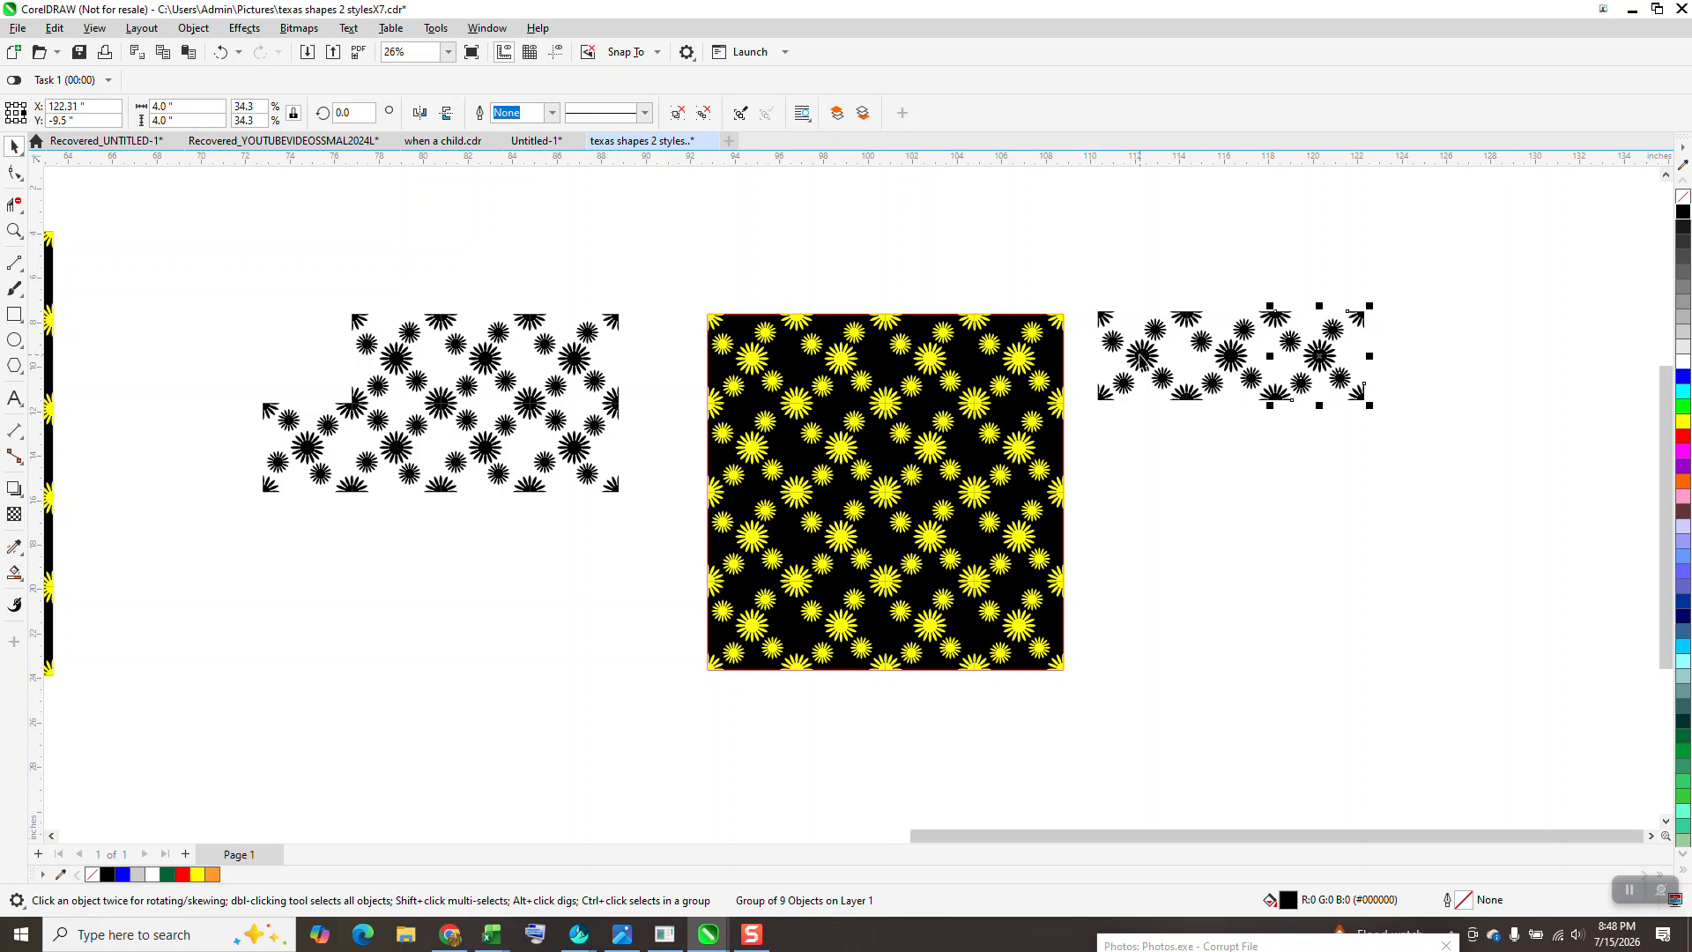
key(KP_Add)
key(Right)
key(KP_Add)
key(Right)
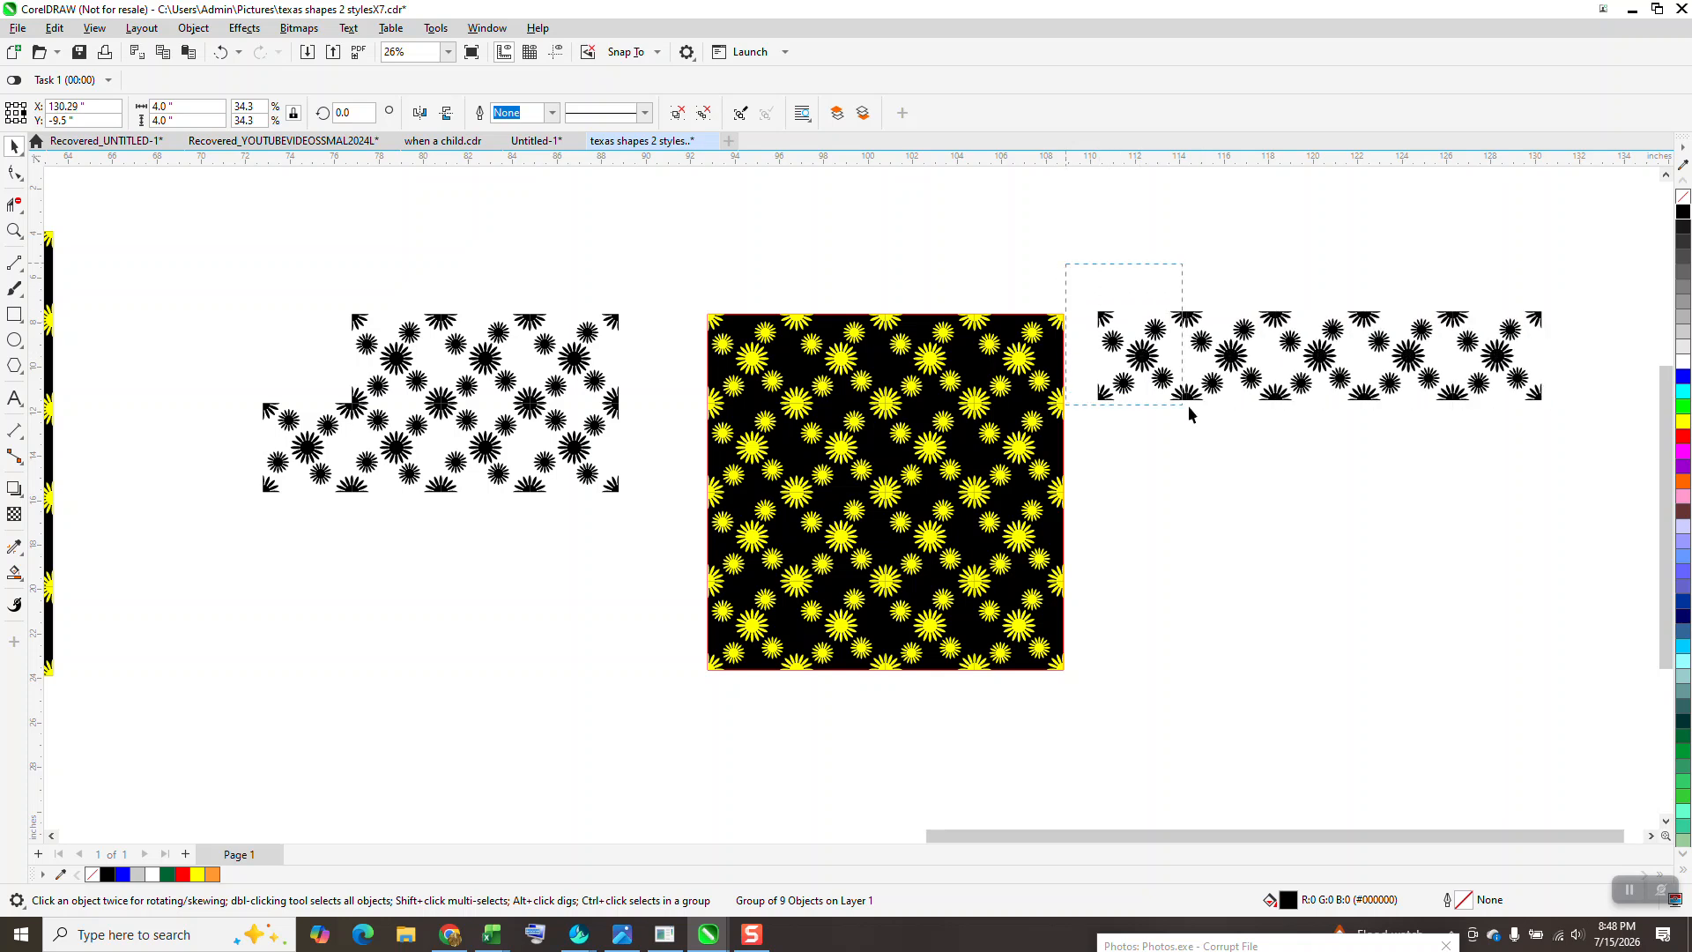
Step: Select the whole five-tile row and duplicate it downward four times at 3.99-inch spacing to make a five-by-five pattern
drag(1580, 481, 1576, 480)
key(KP_Add)
key(Down)
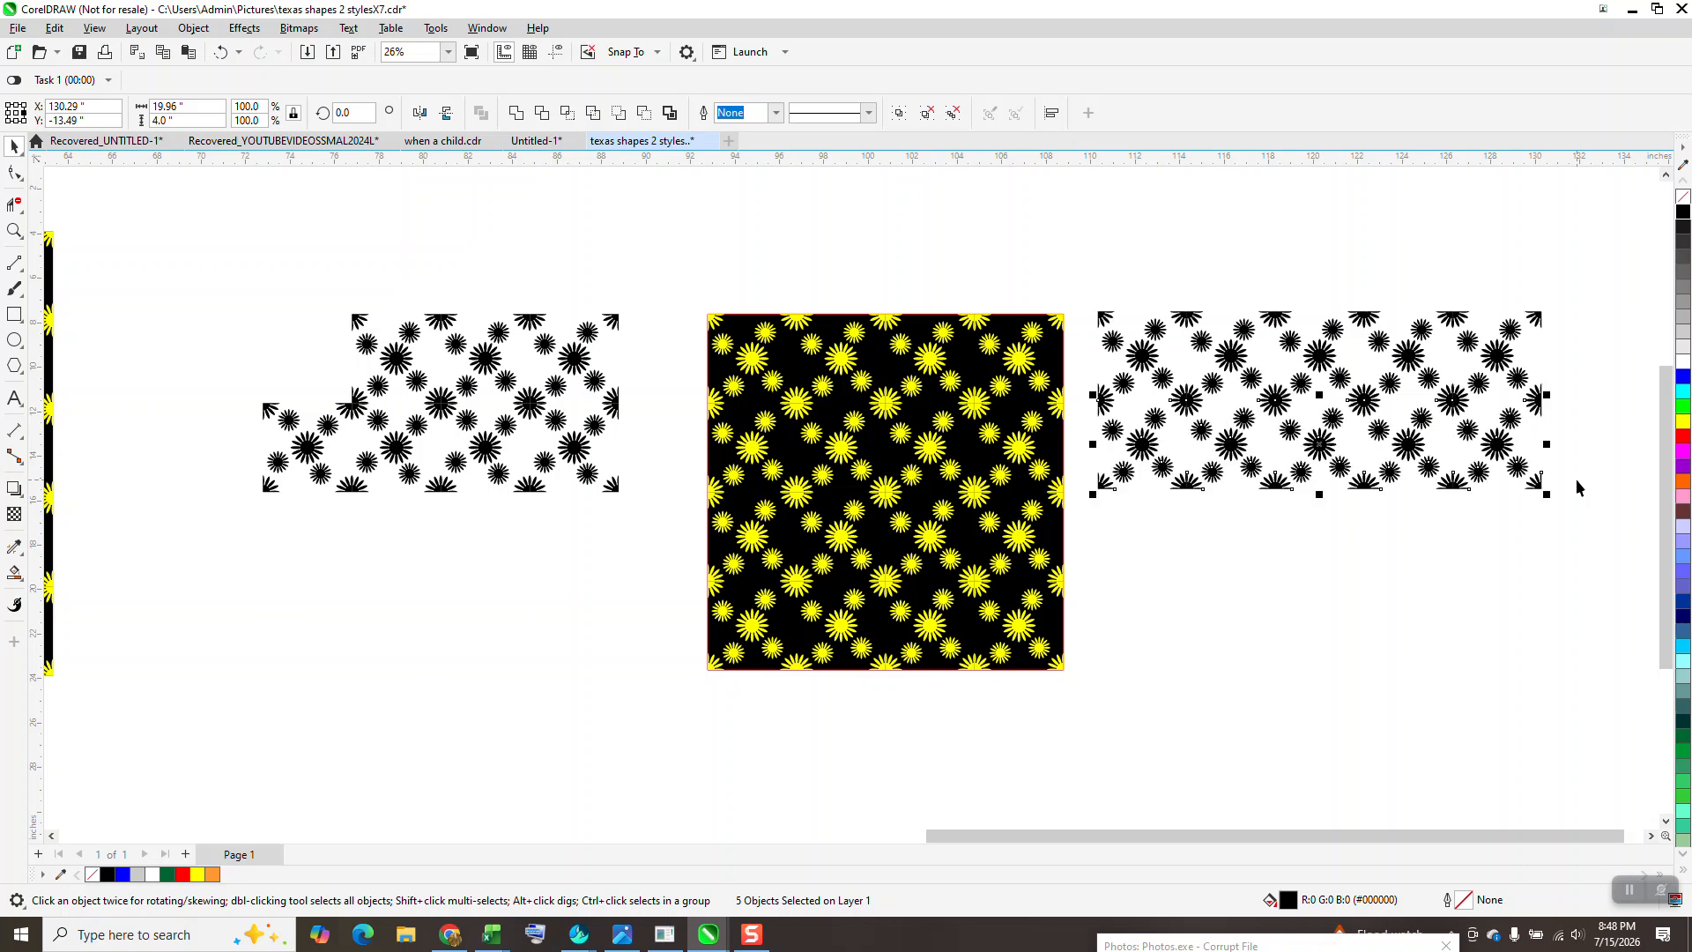
key(KP_Add)
key(Down)
key(KP_Add)
key(Down)
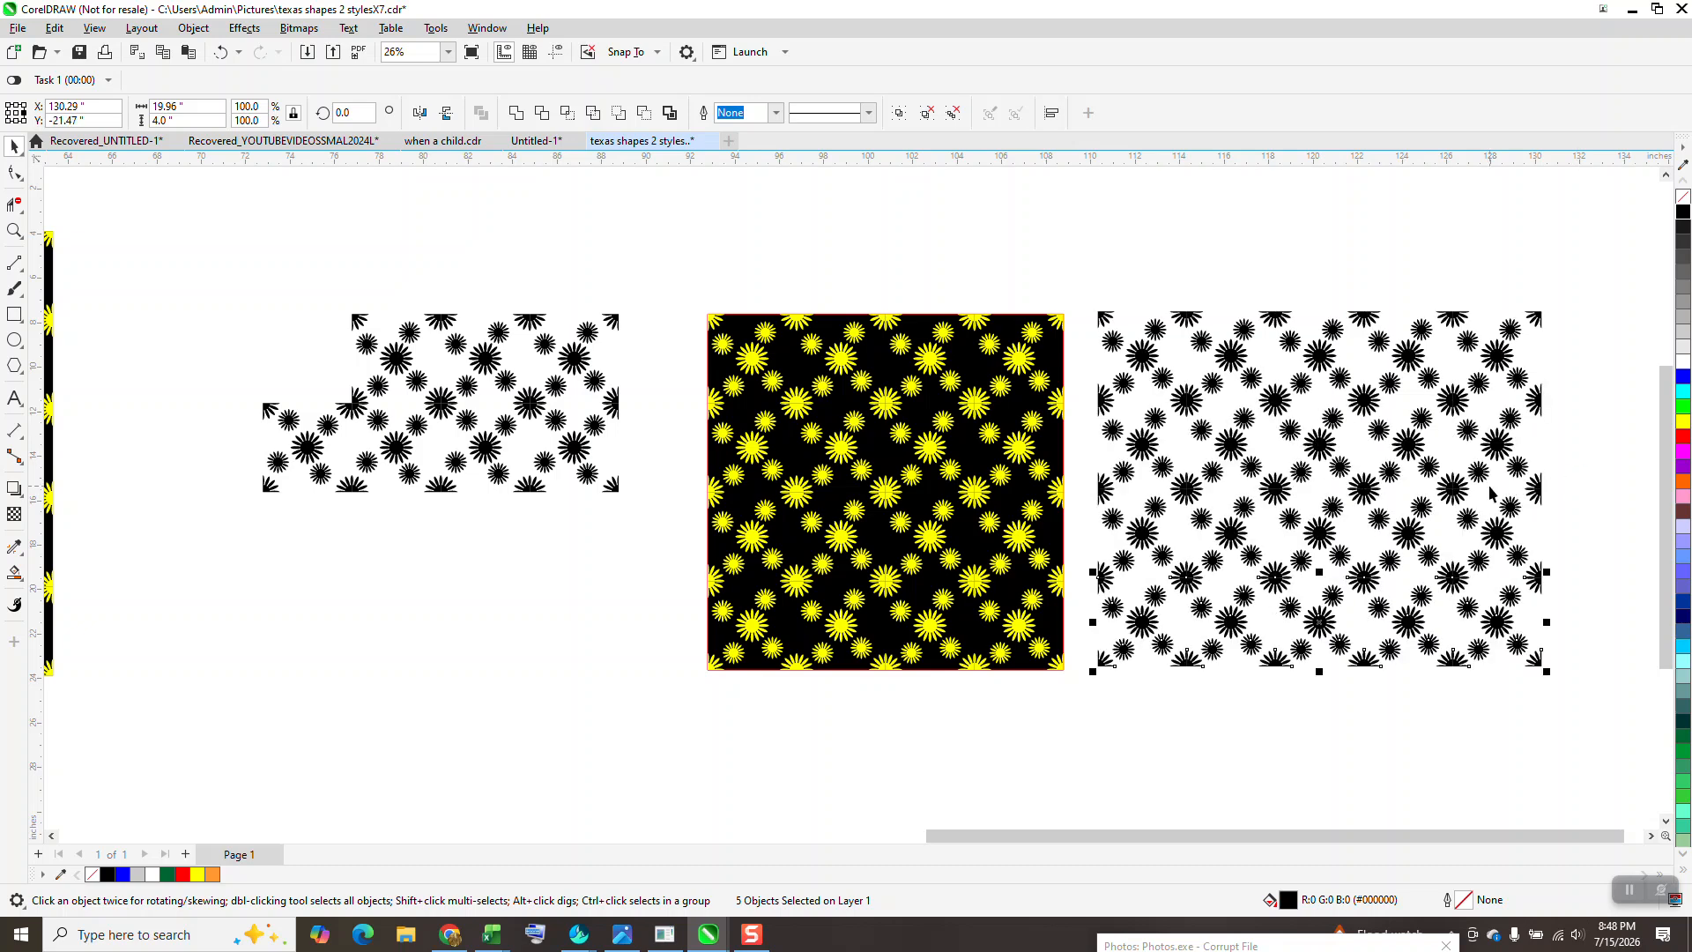
key(KP_Add)
key(Down)
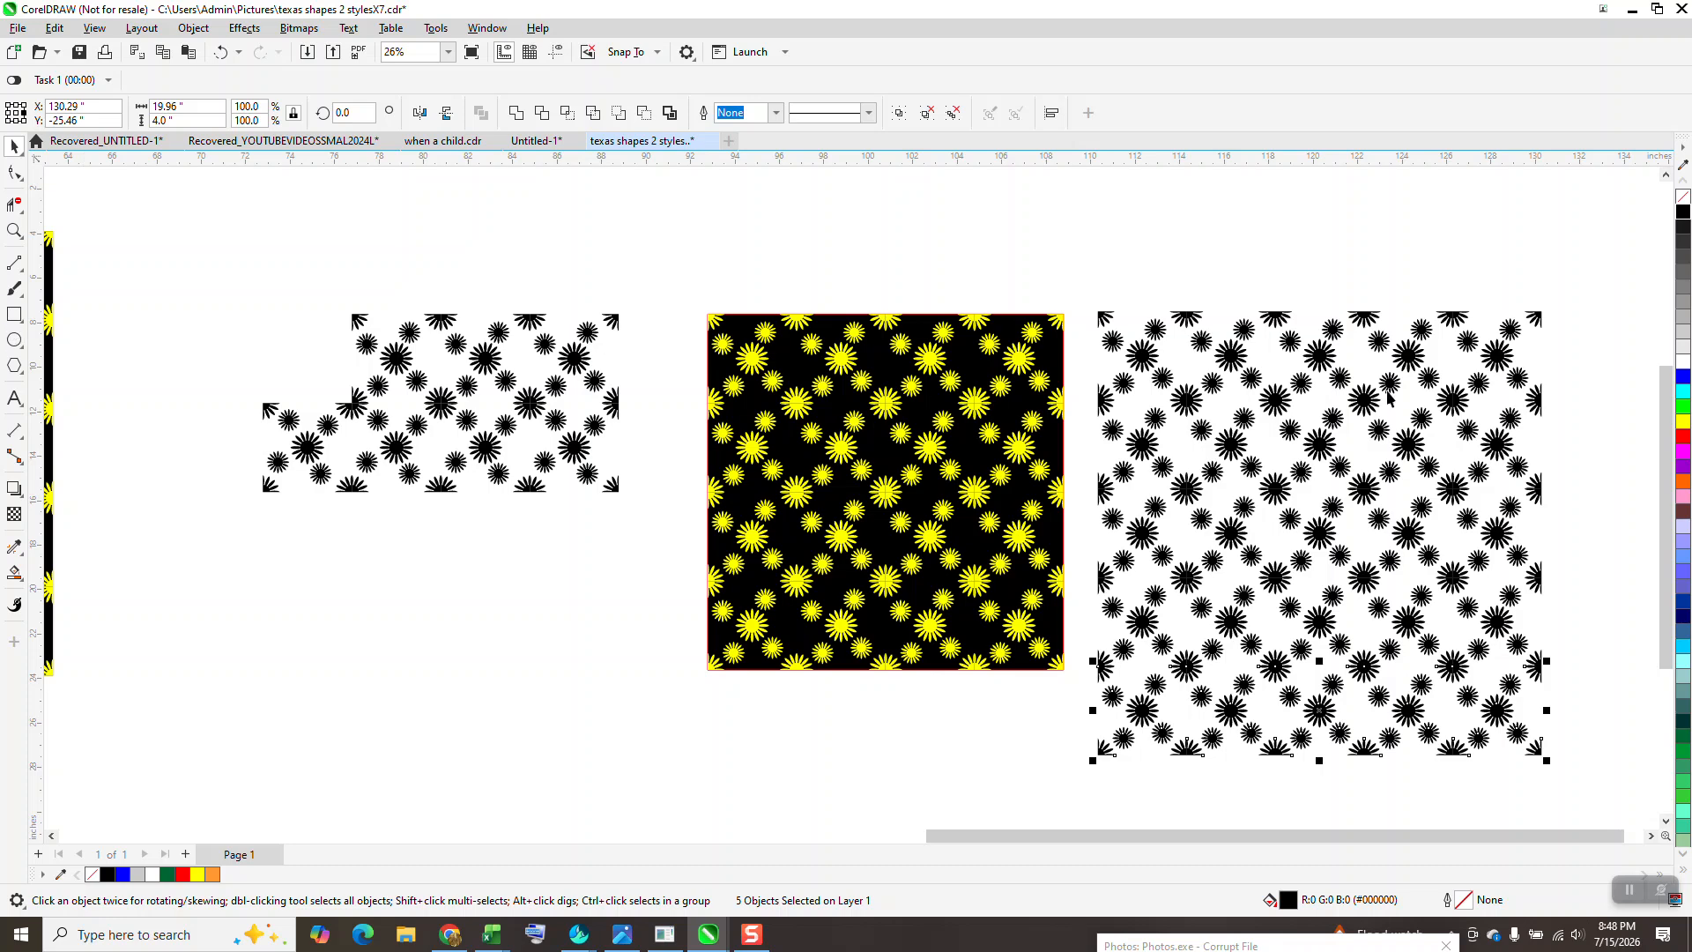
Step: Select all twenty-five tiles of the five-by-five pattern and fill them yellow
drag(1090, 291, 1487, 761)
drag(1575, 804, 1575, 804)
click(1680, 422)
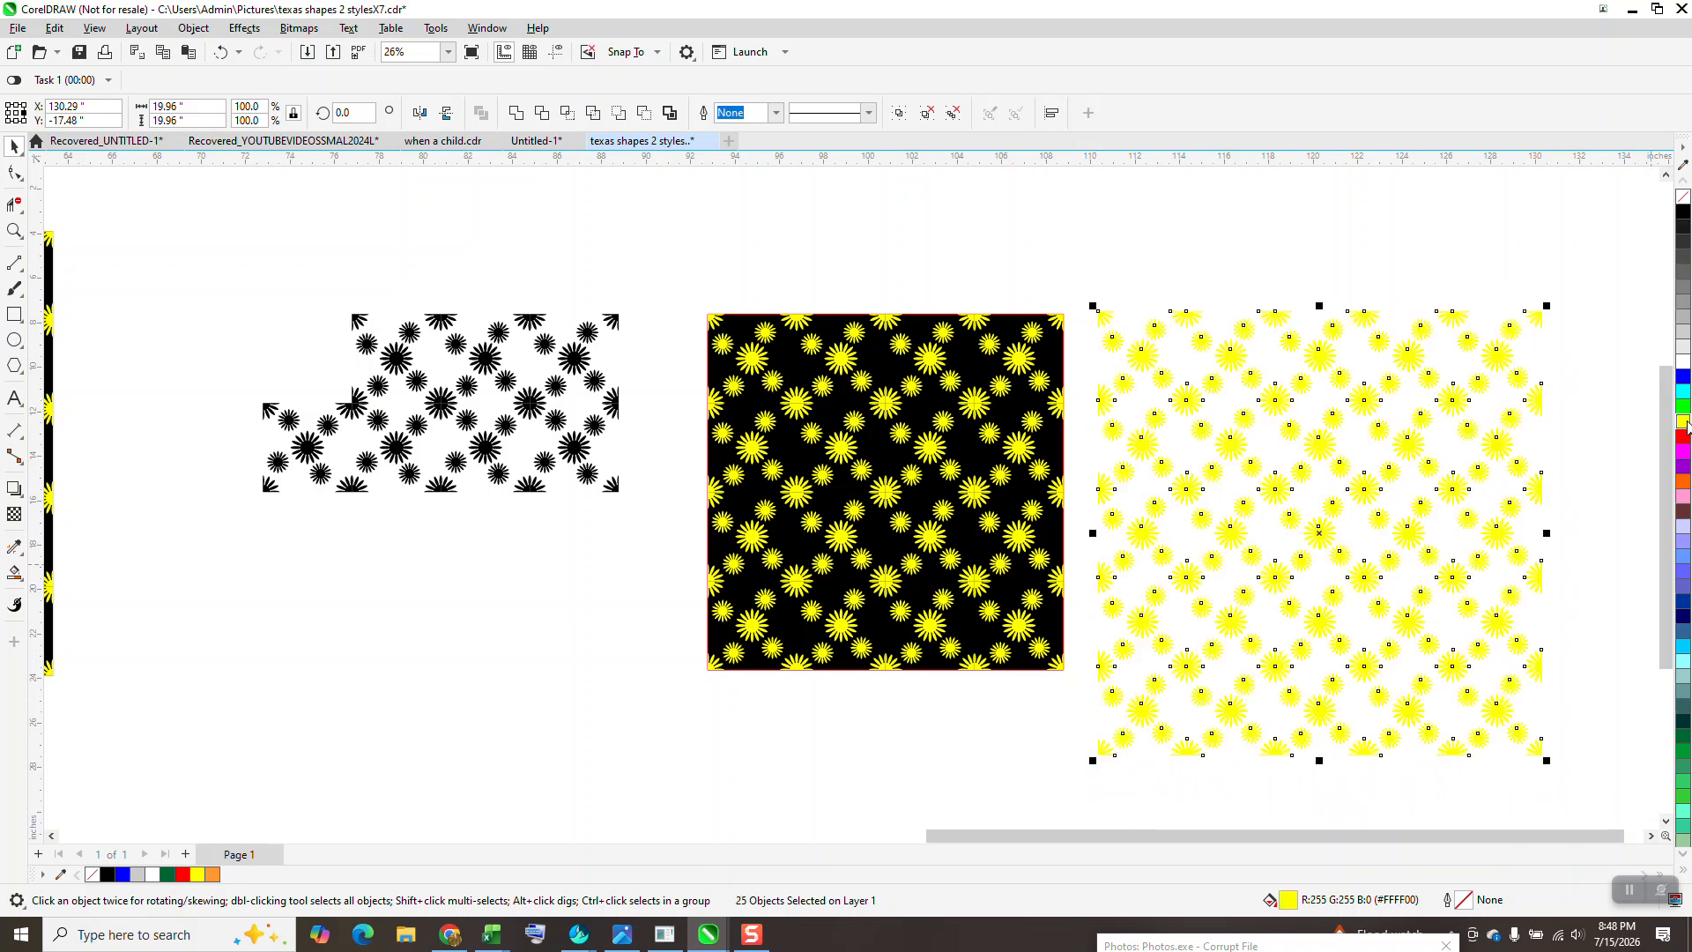
Step: Add a black-filled rectangle matching the bounds of the five-by-five yellow pattern and order it behind the flowers
click(14, 314)
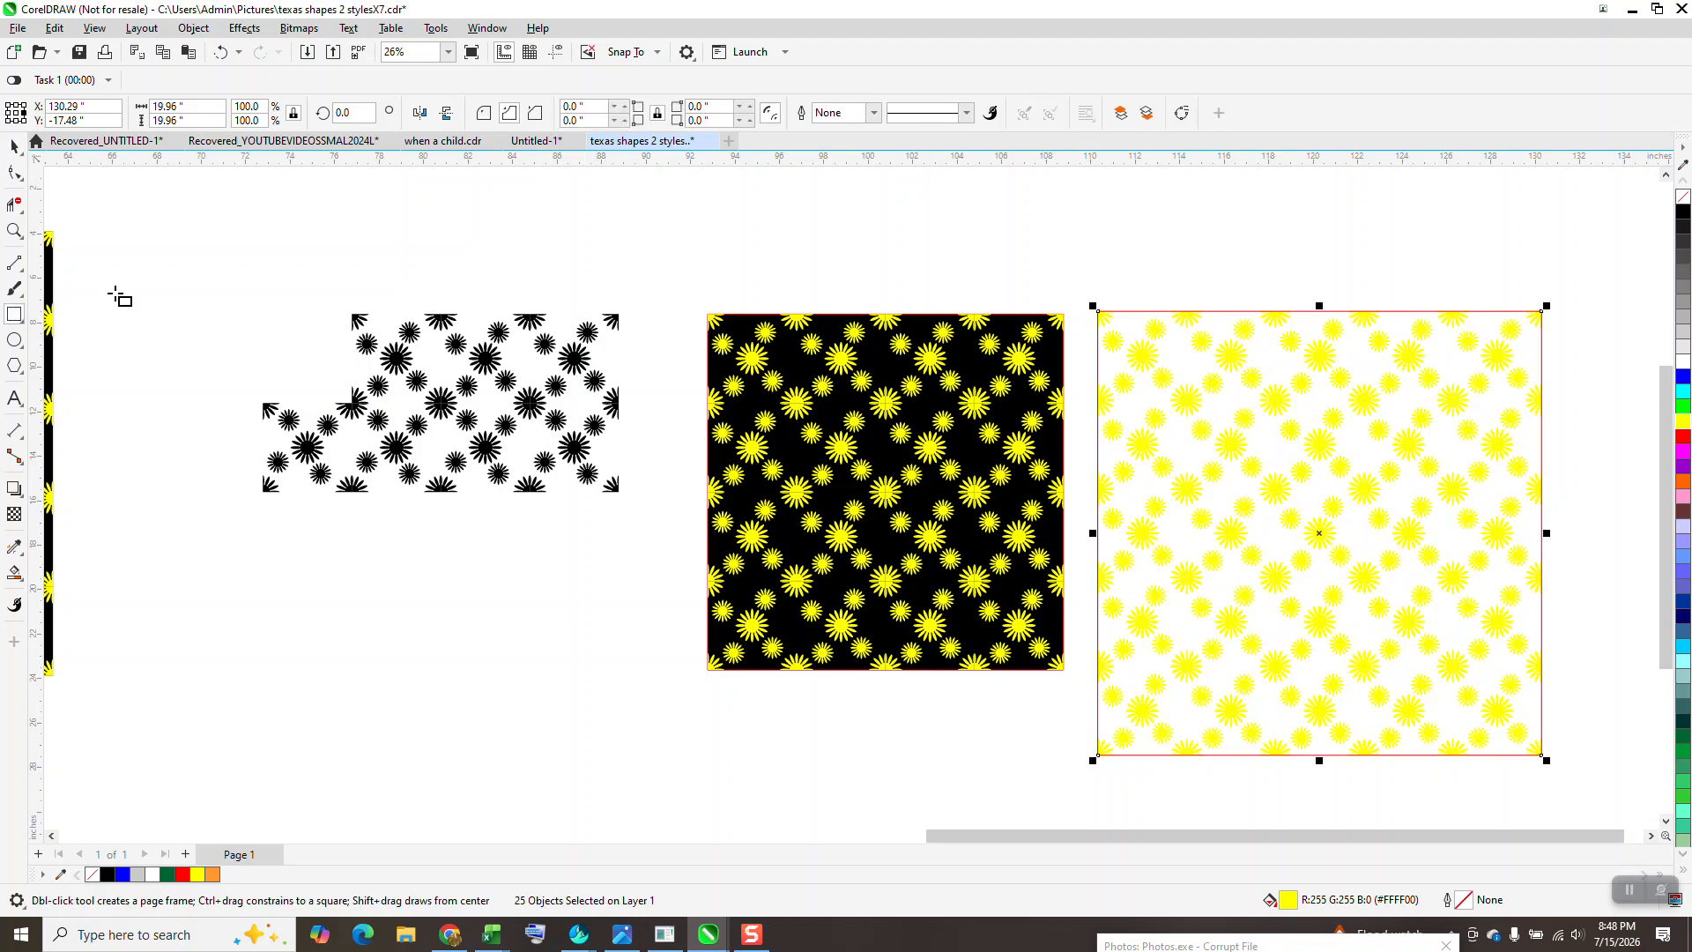
click(1680, 222)
click(195, 29)
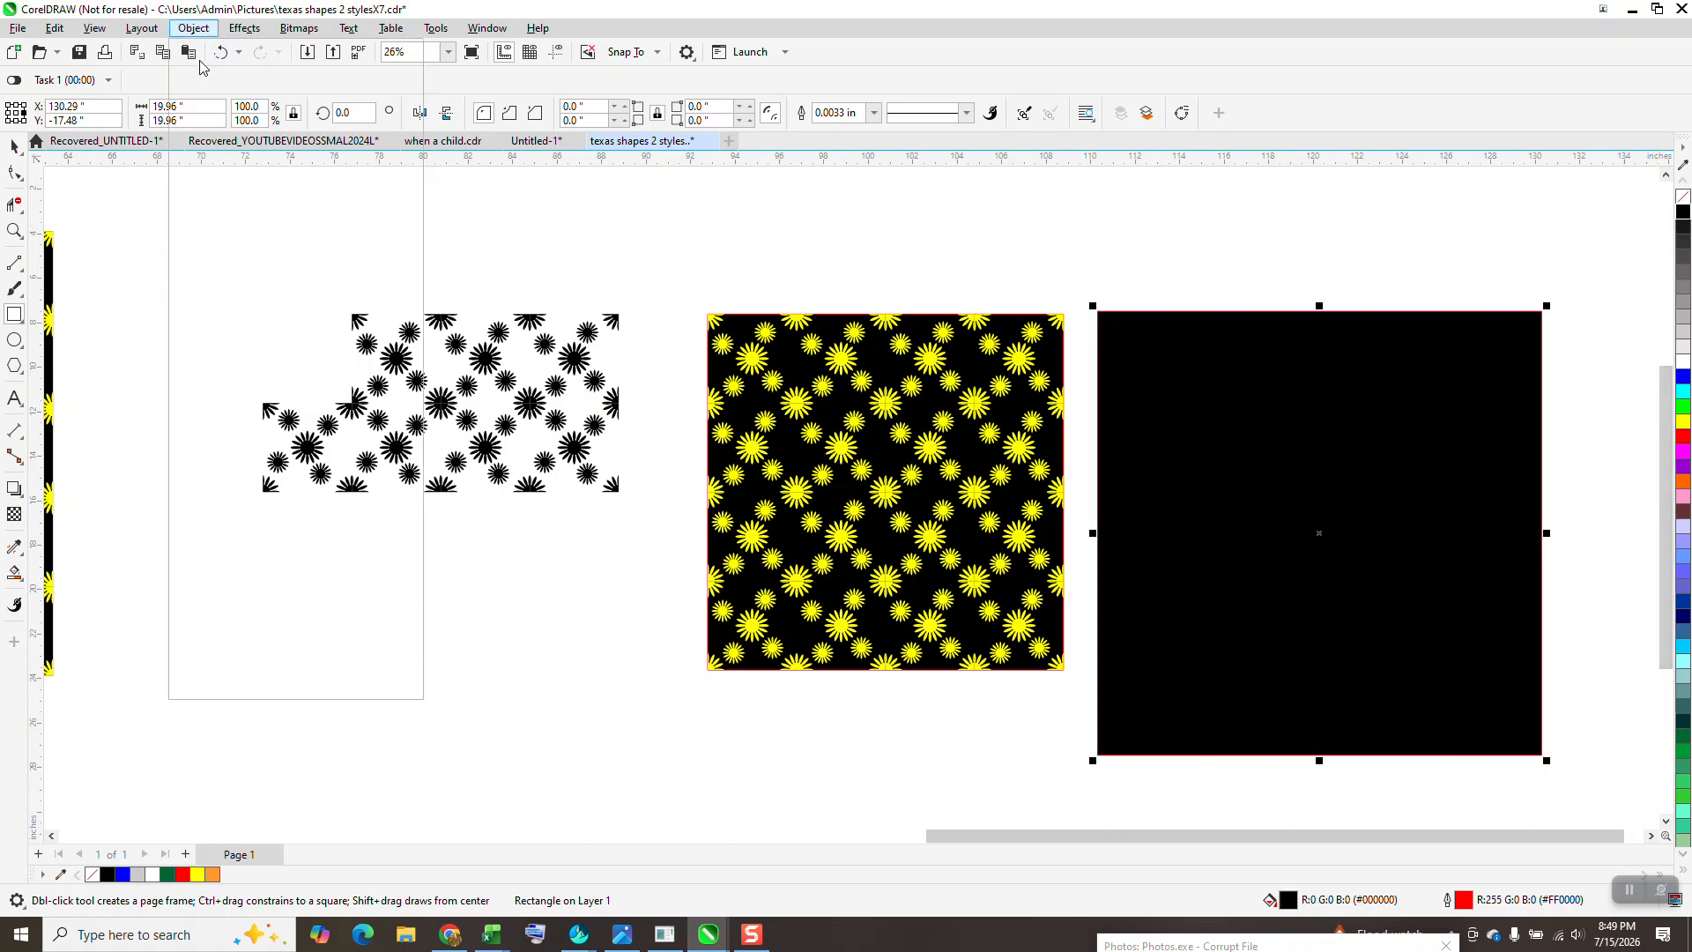
mouse_move(236, 306)
click(496, 327)
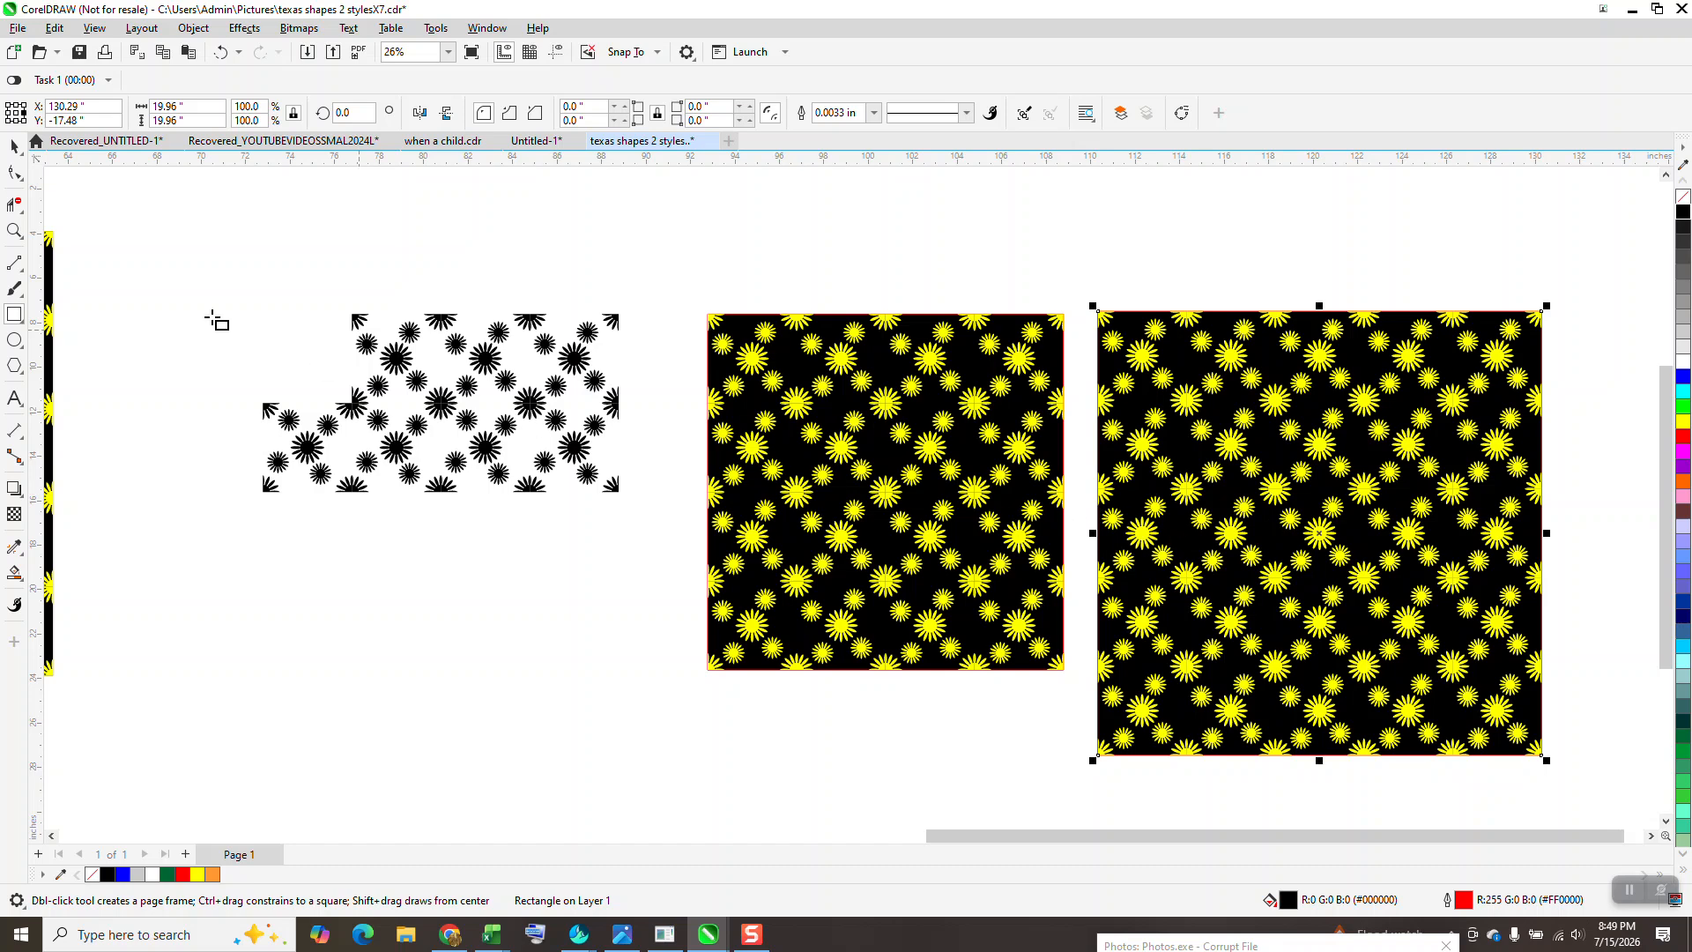
Step: Examine the tile seams through the large flowers up close in both the four-by-four and five-by-five patterns
click(14, 231)
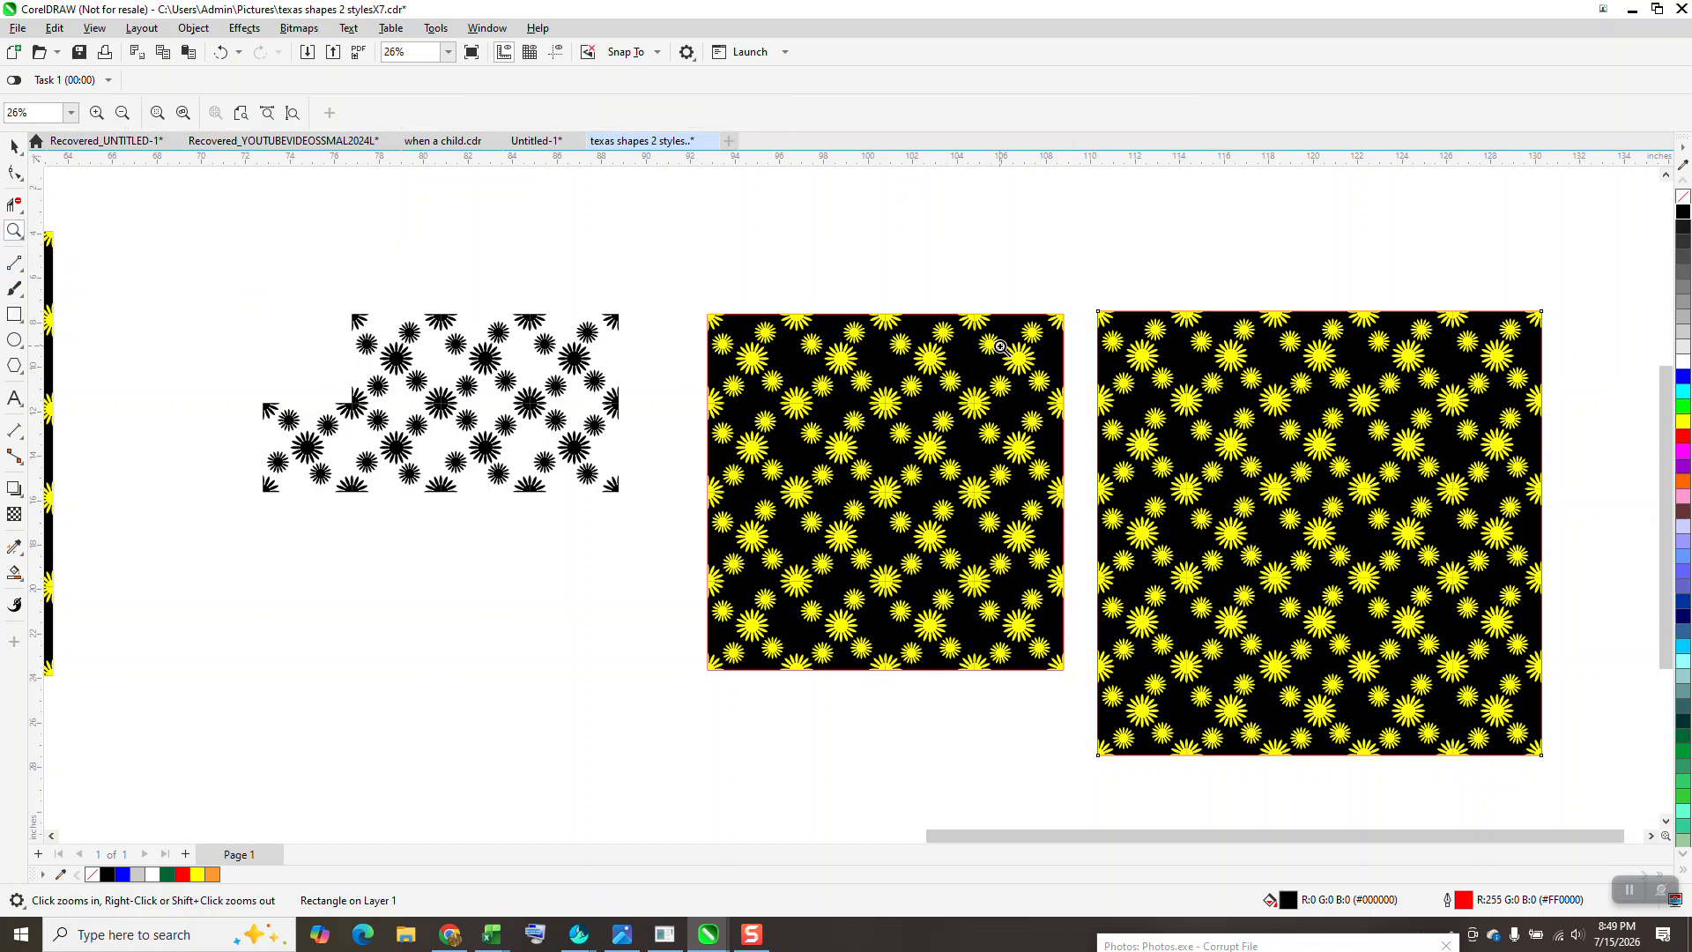
scroll(1069, 415, up, 5)
scroll(738, 450, down, 1)
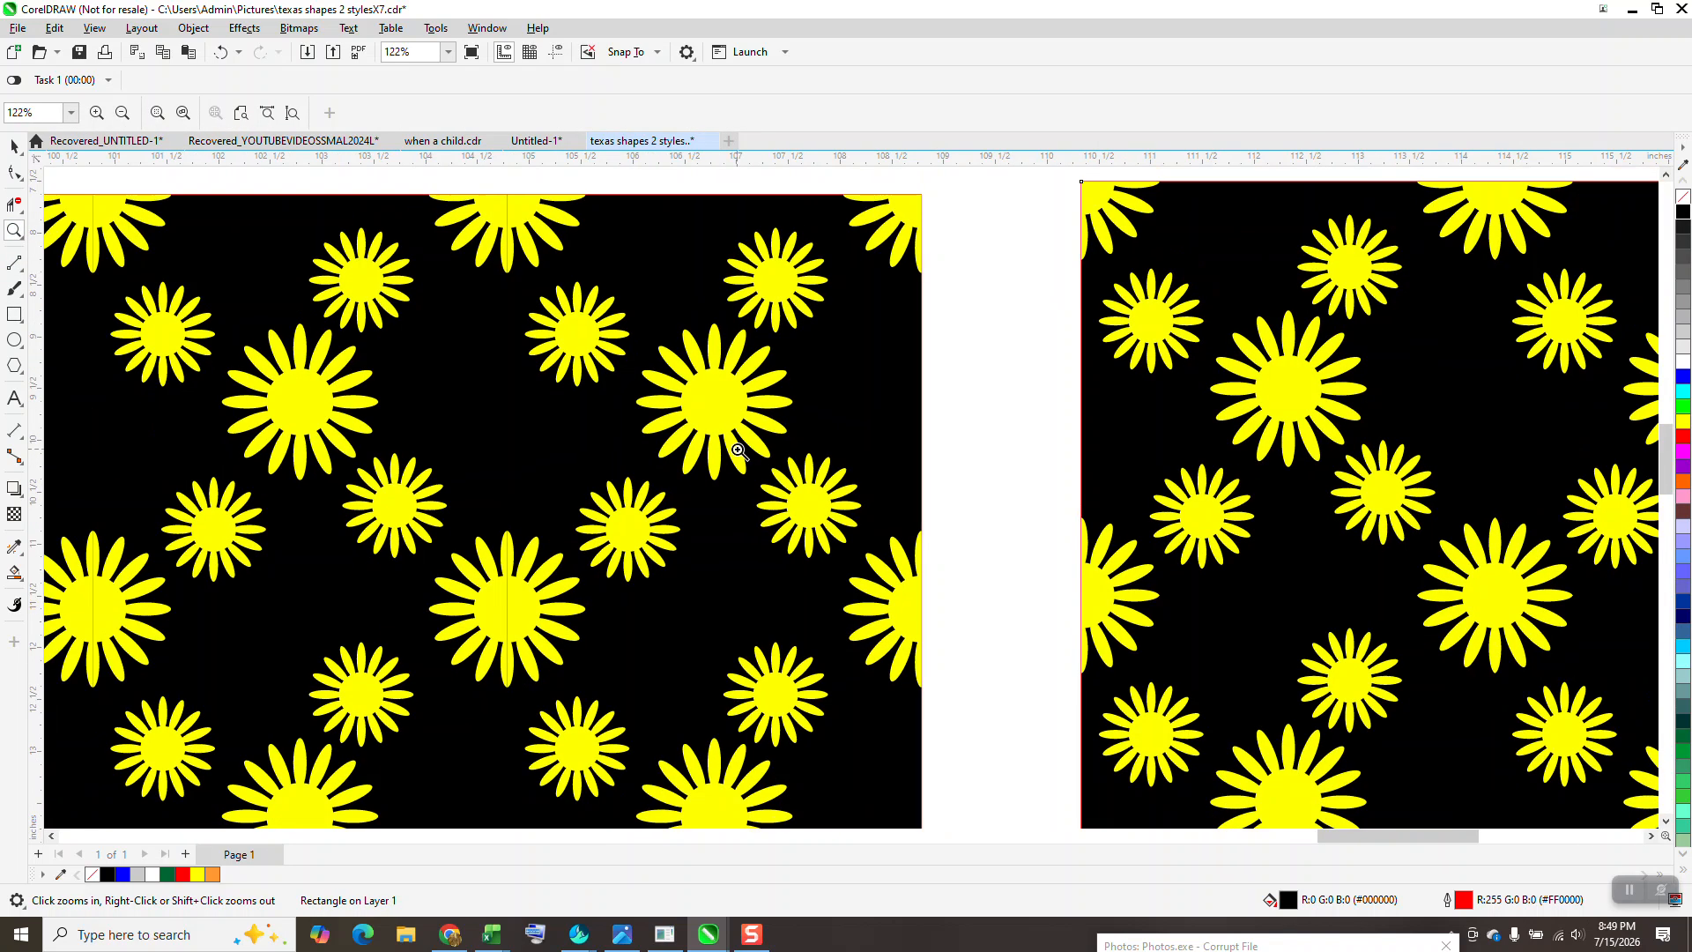
scroll(738, 450, down, 2)
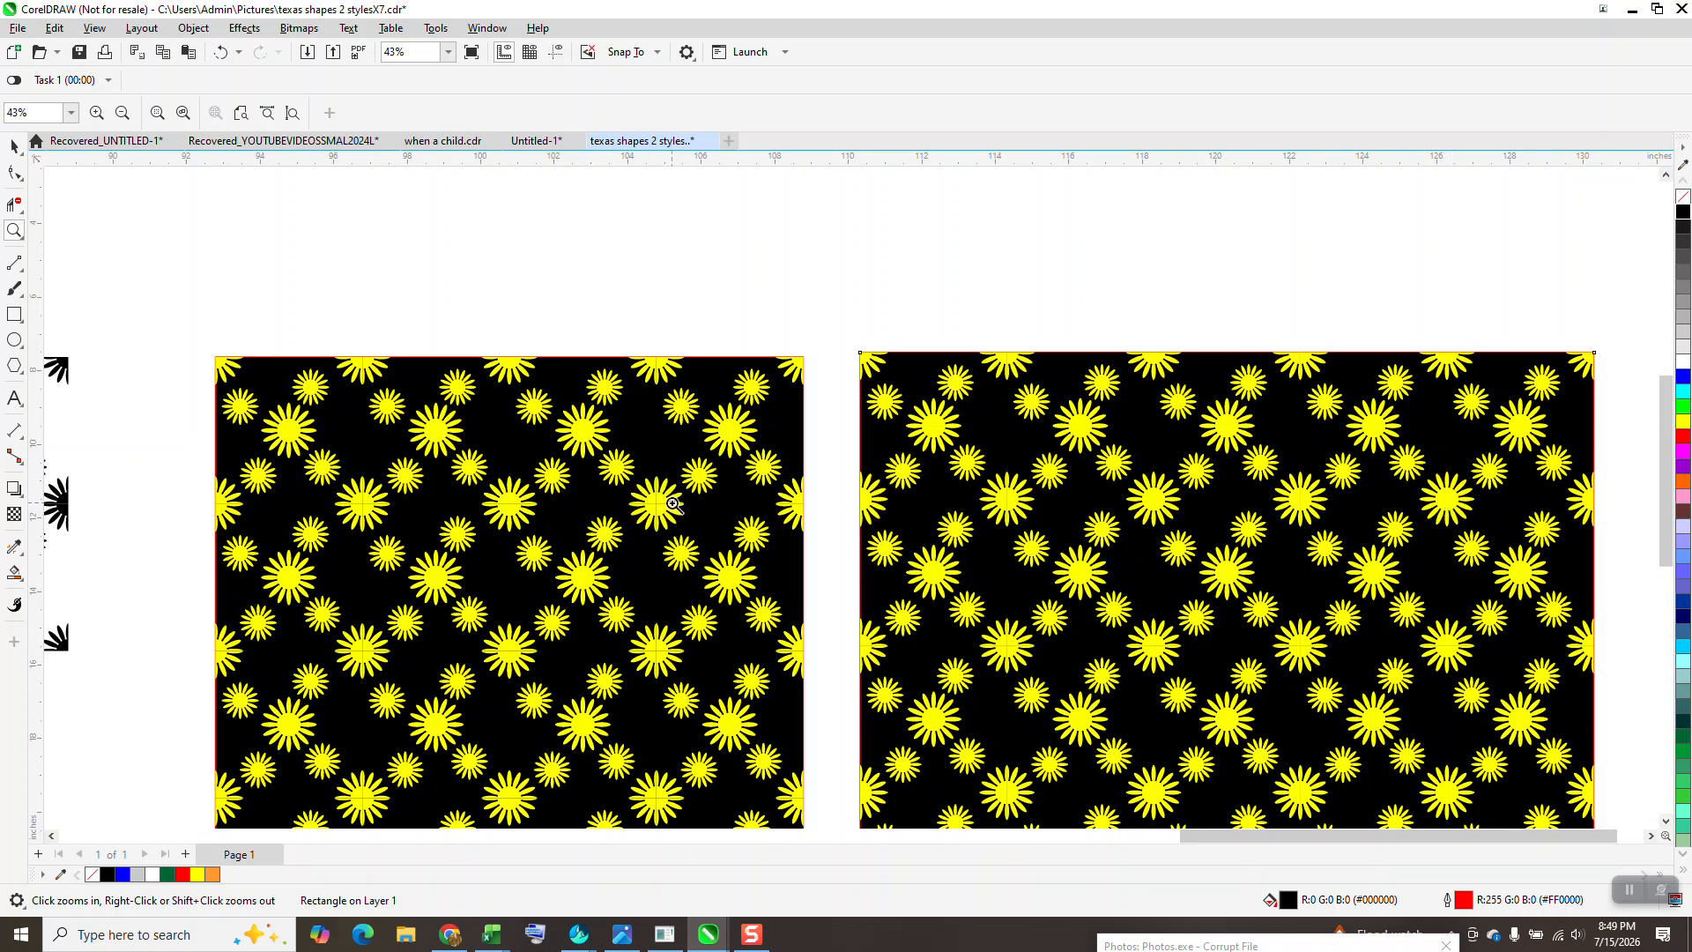
drag(652, 485, 692, 530)
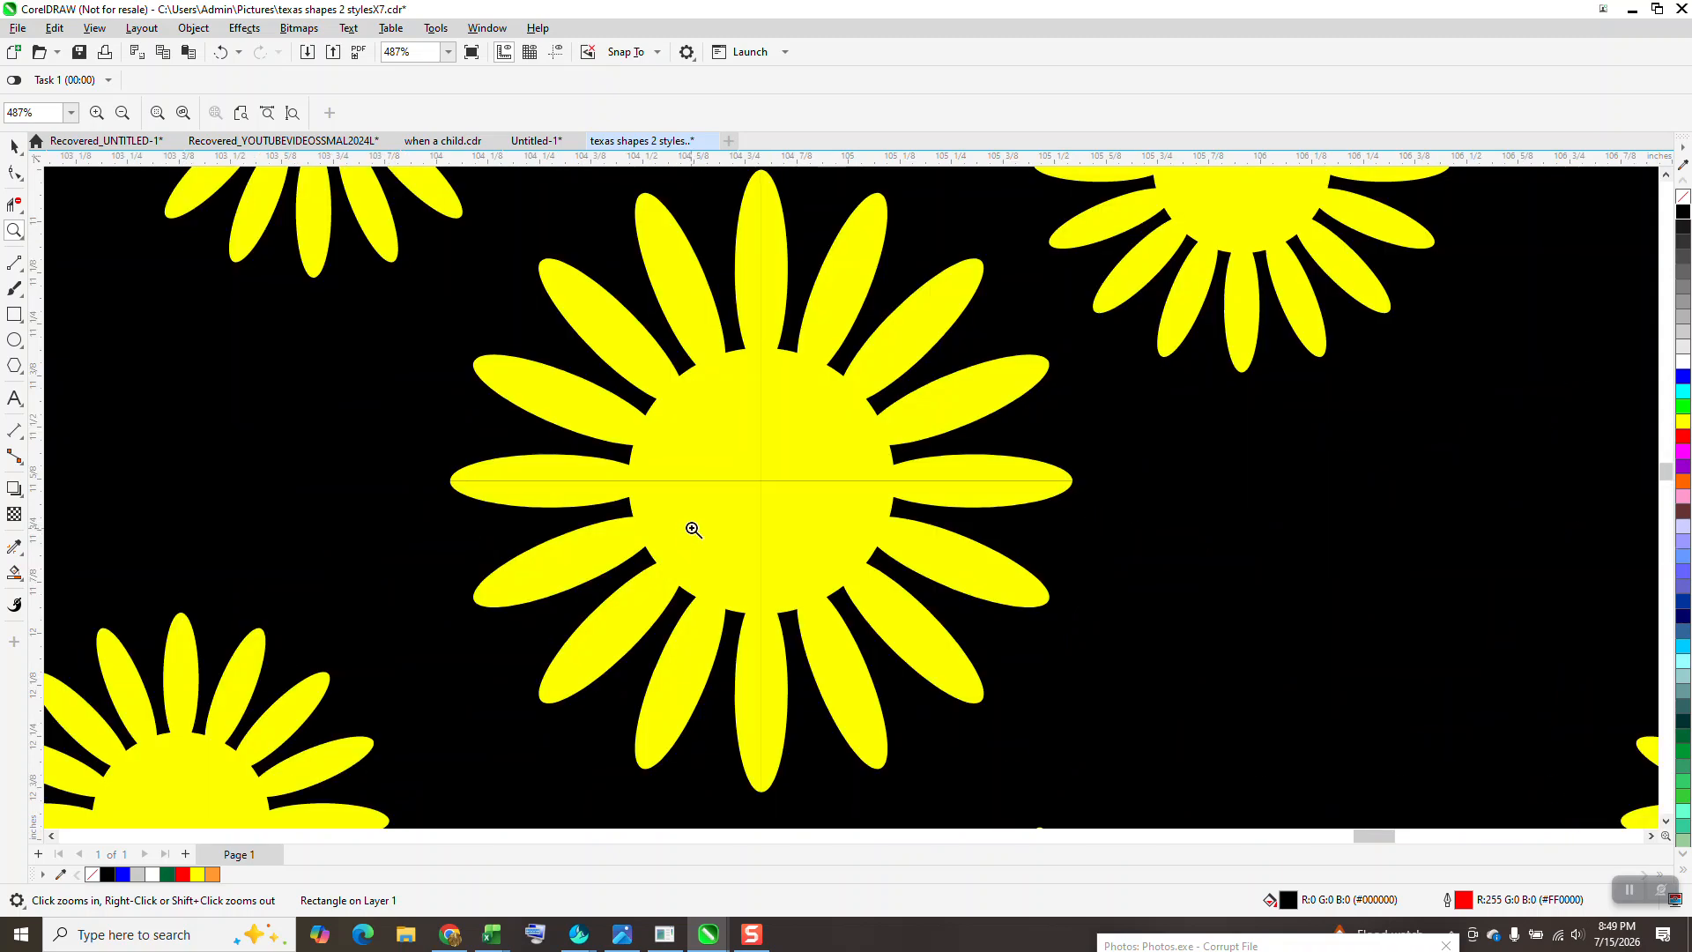
scroll(771, 477, down, 5)
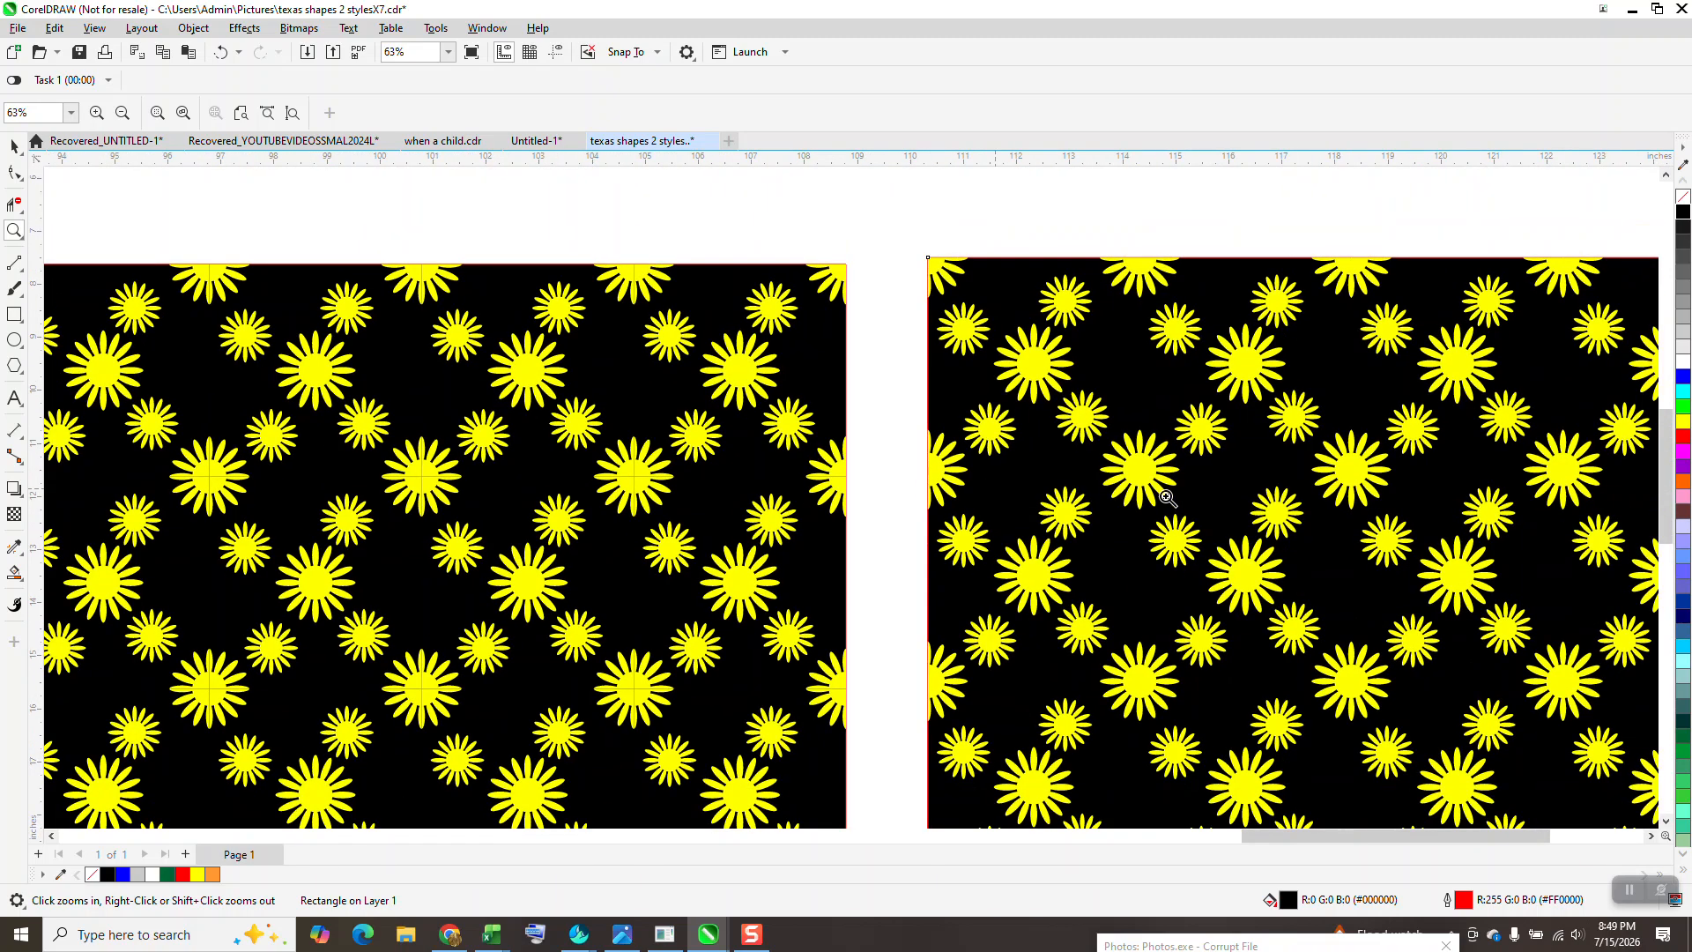
drag(1295, 443, 1380, 511)
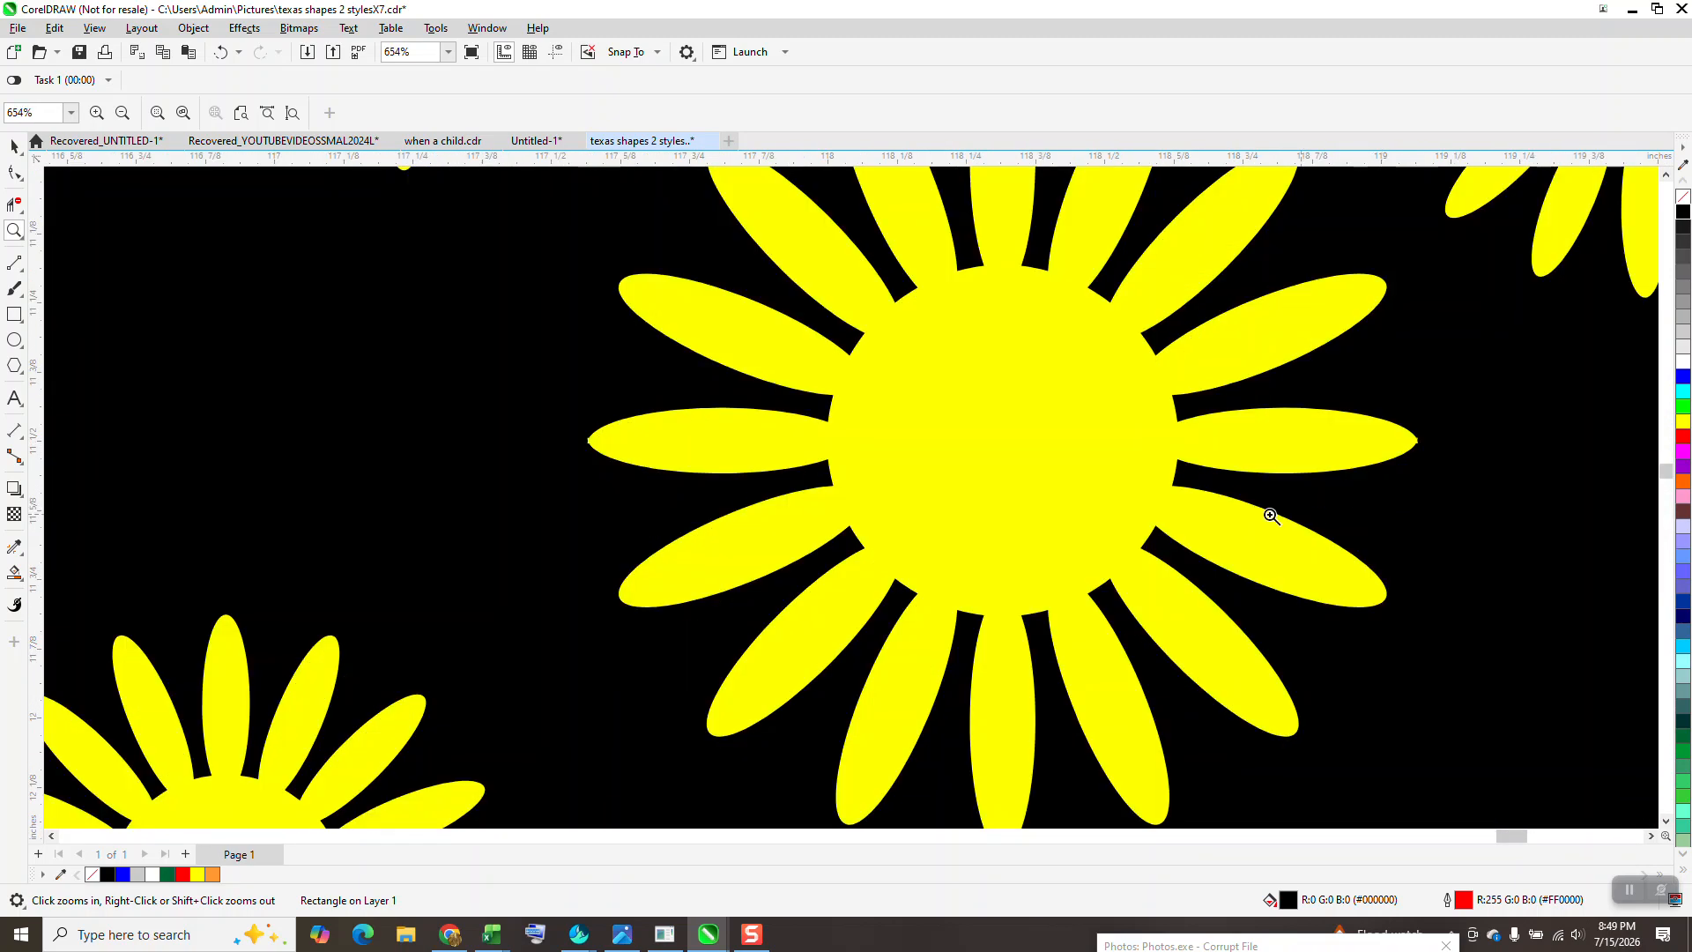
scroll(1005, 498, down, 1)
scroll(967, 507, down, 2)
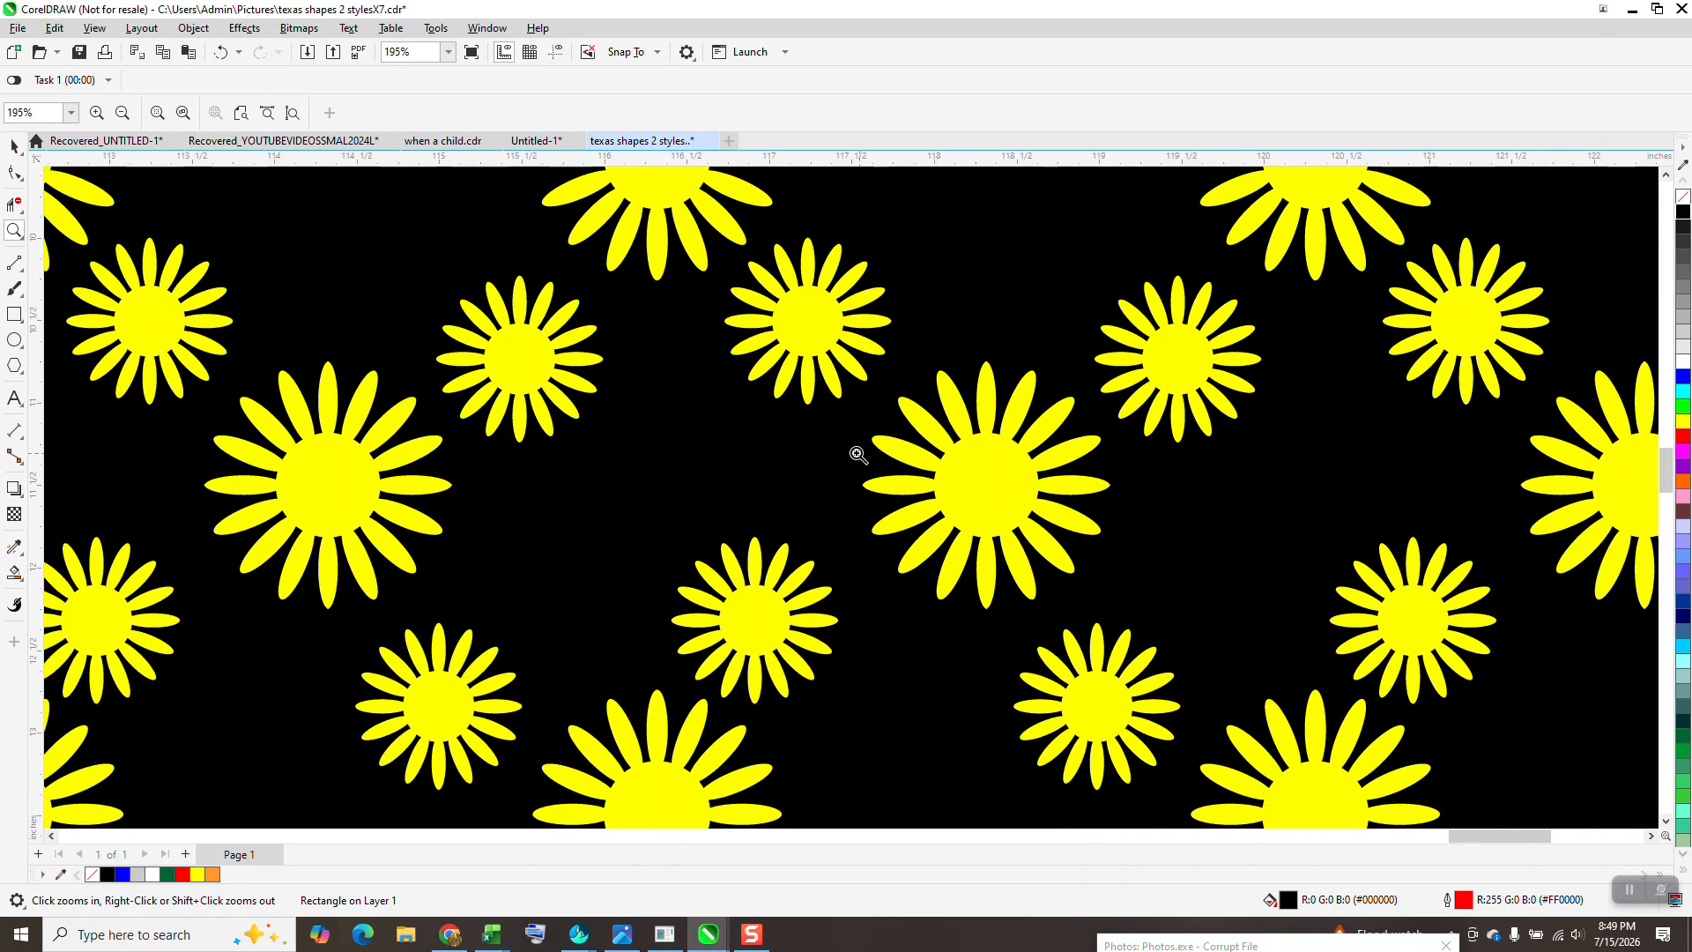
scroll(853, 454, down, 1)
scroll(853, 454, down, 3)
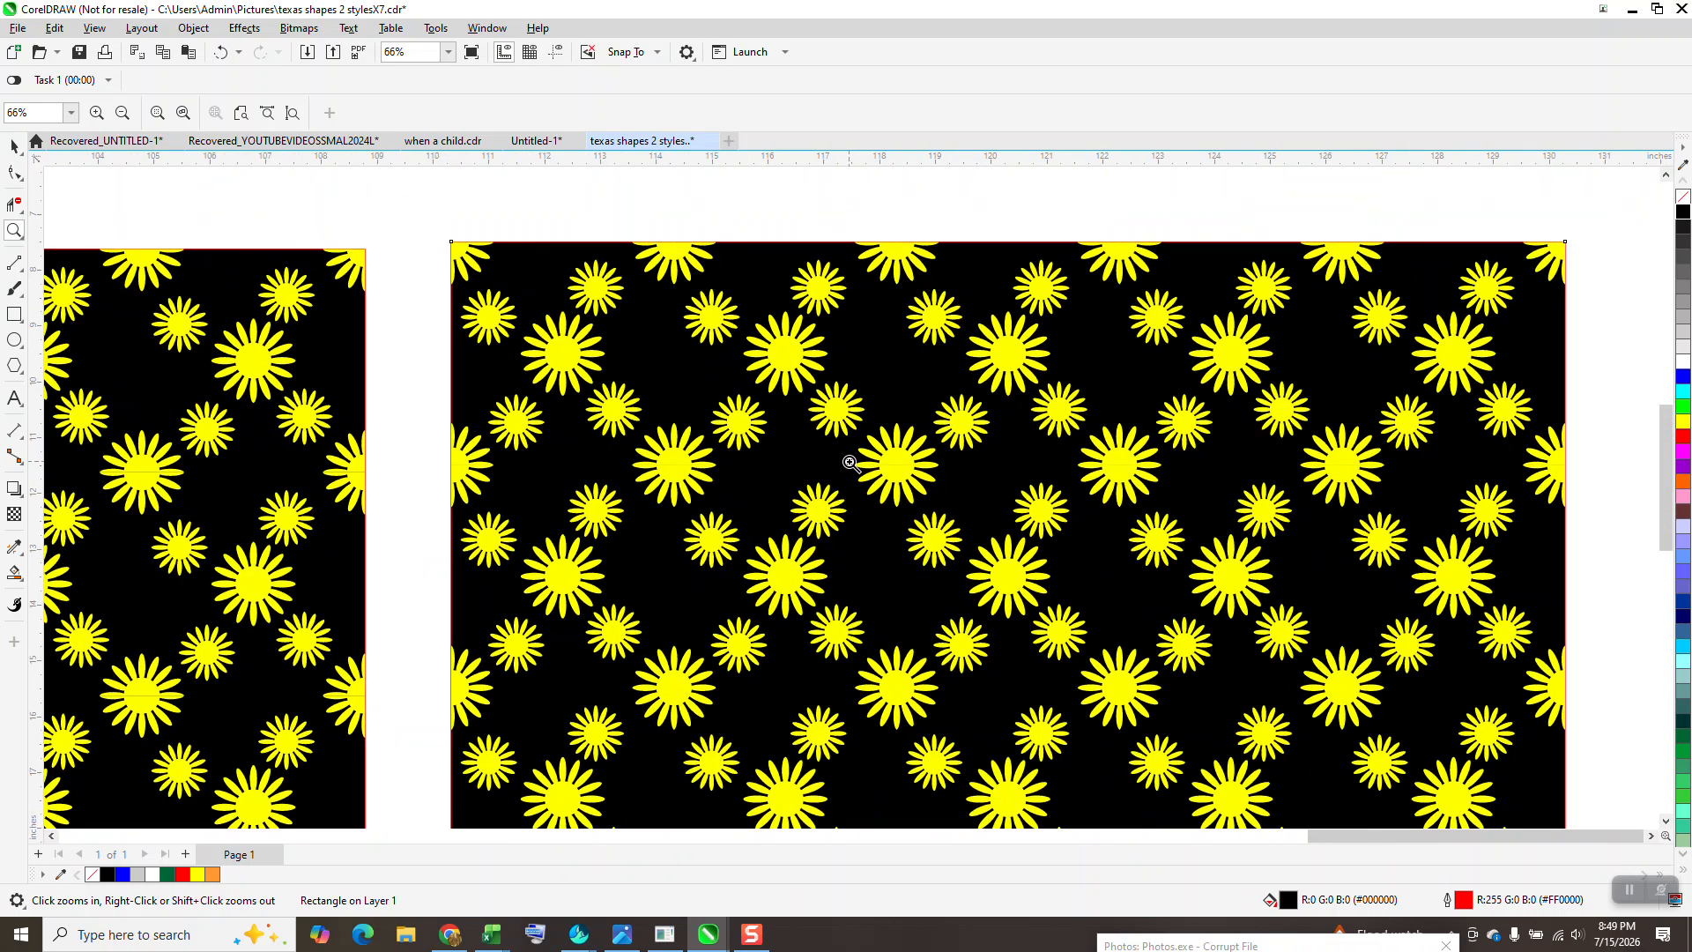
scroll(837, 441, down, 1)
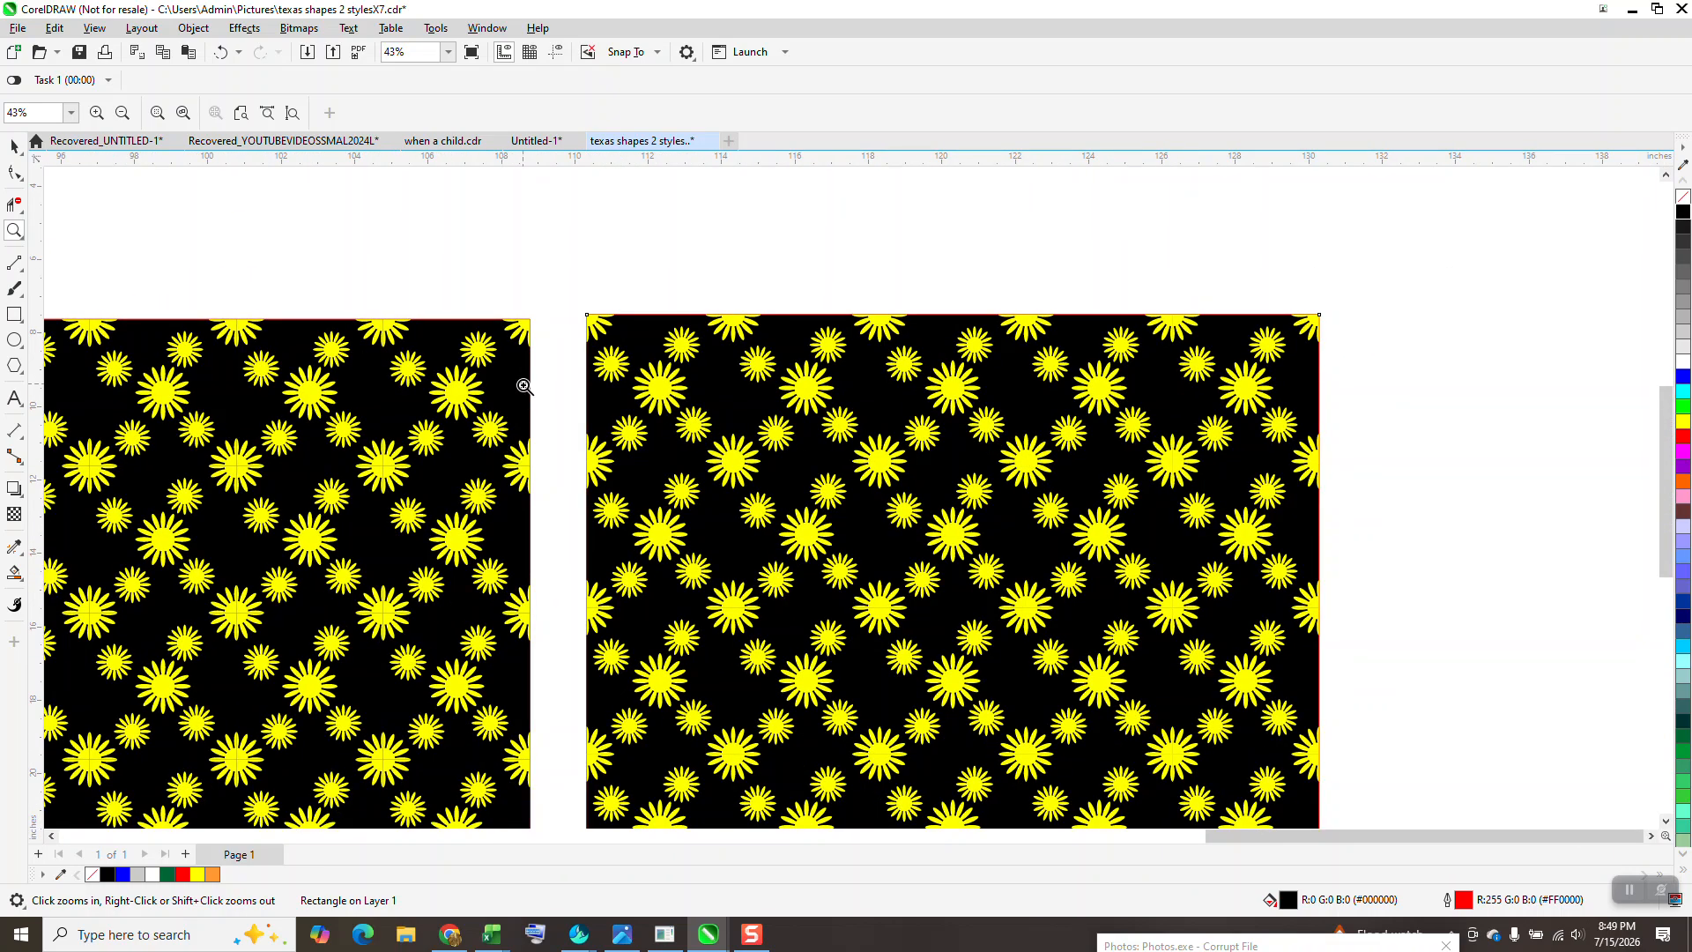
scroll(525, 388, down, 1)
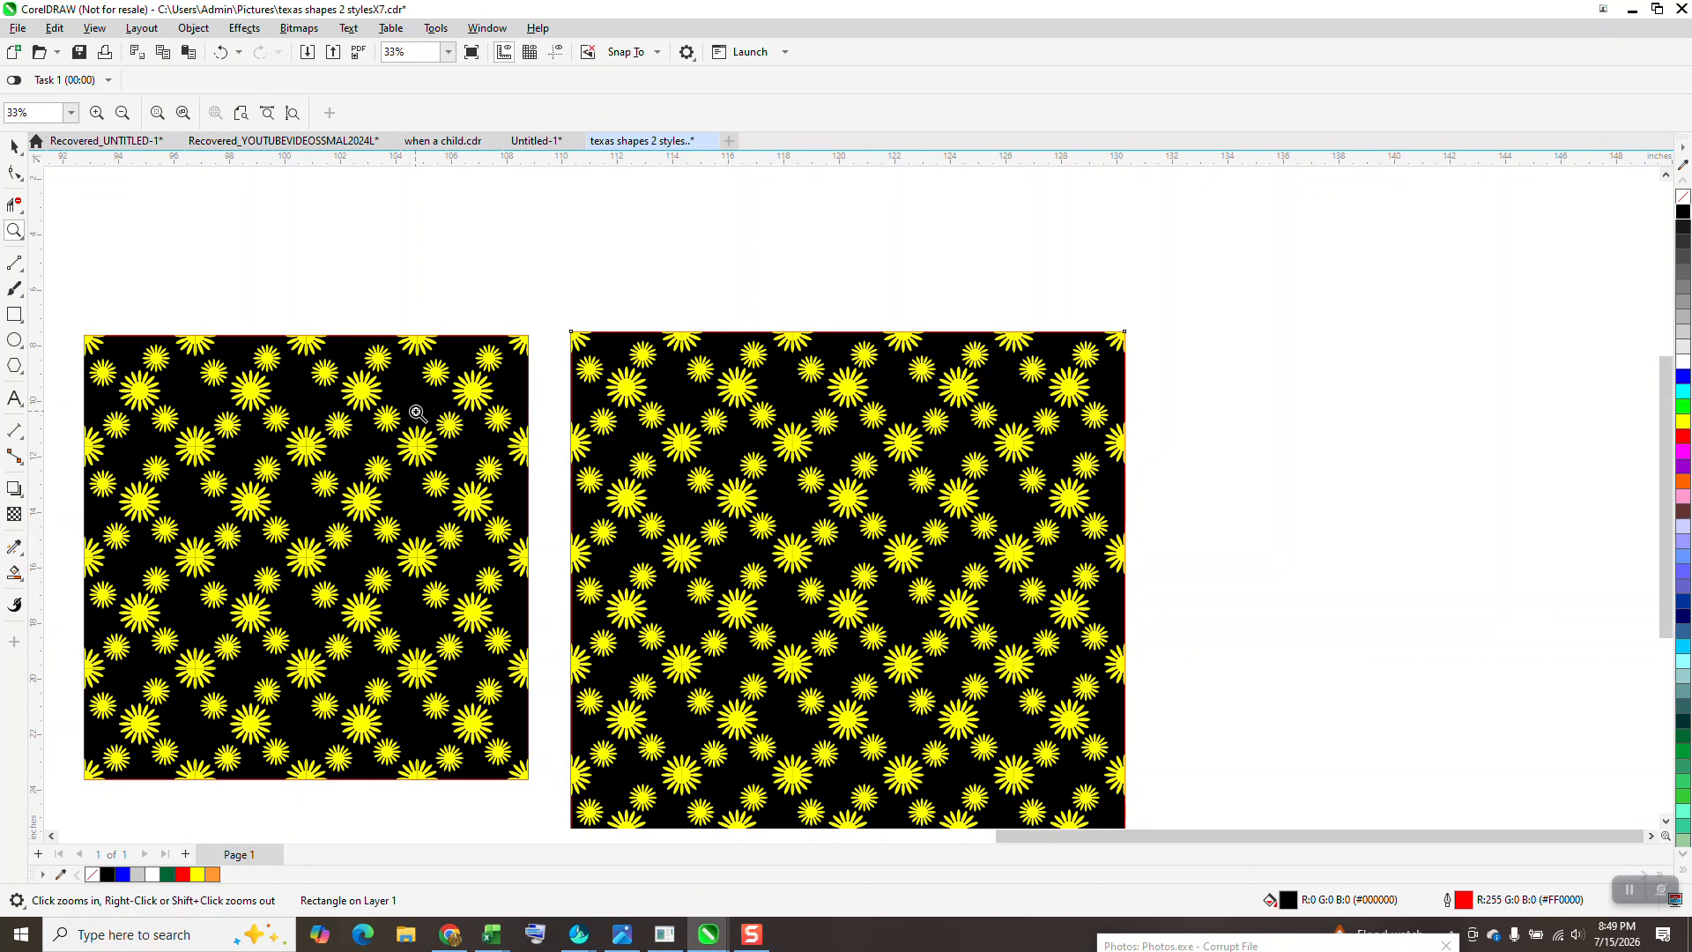
scroll(416, 421, down, 1)
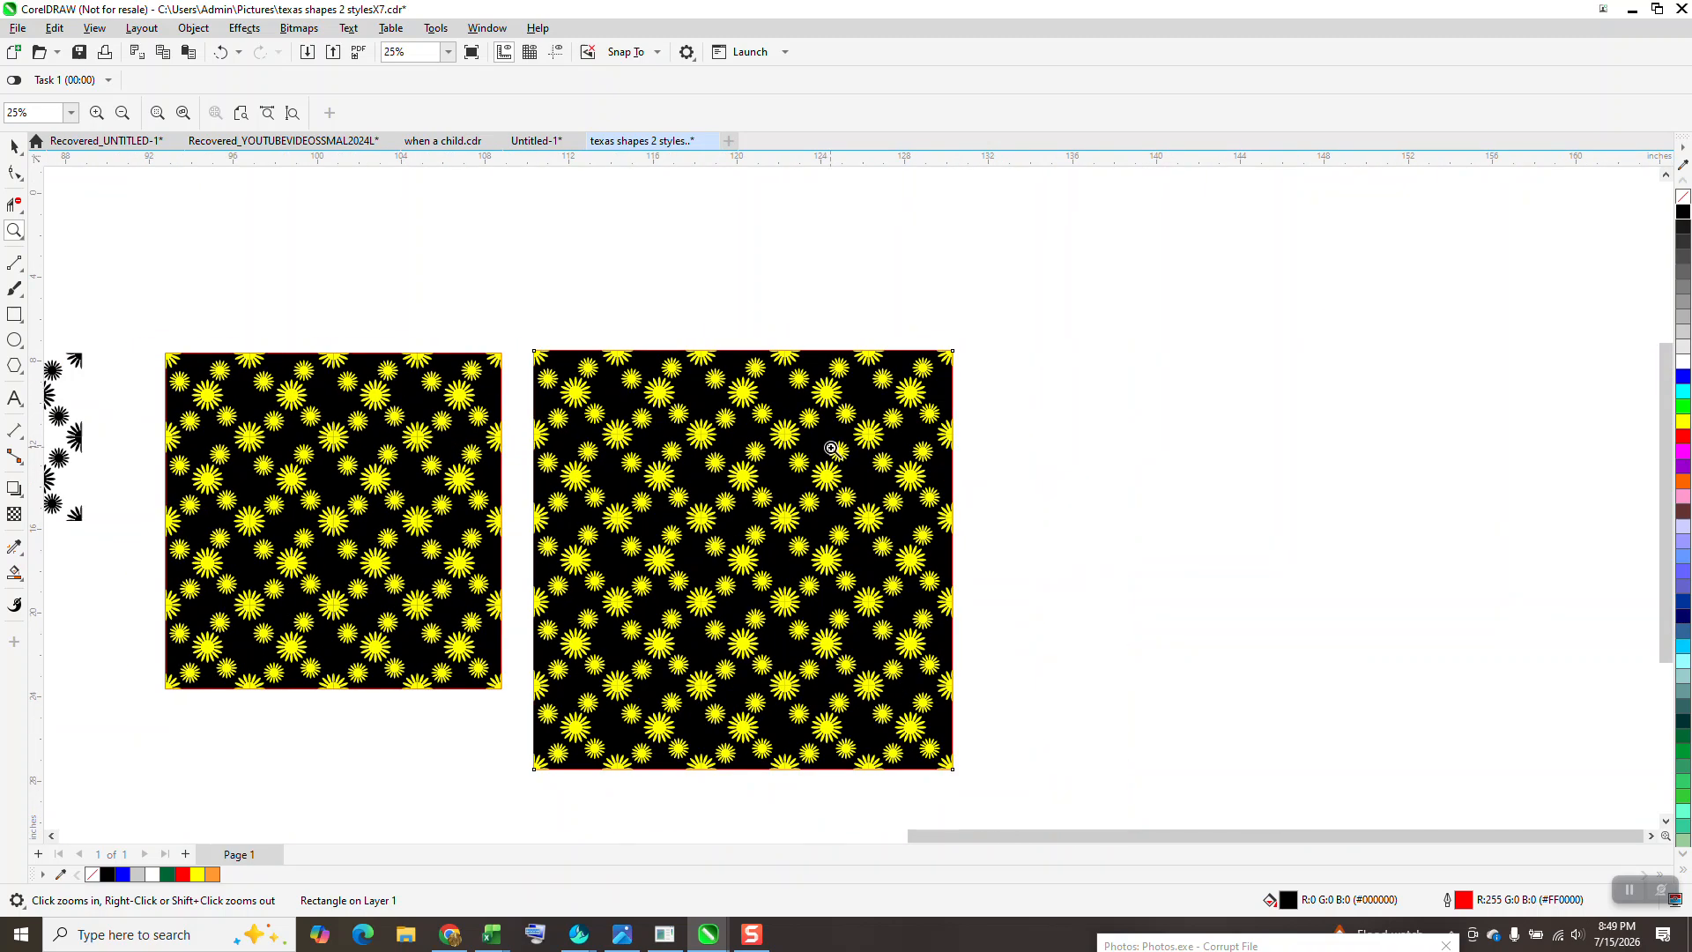
Step: Select the original group of nine black flowers arranged around the red square on the page
scroll(842, 449, down, 2)
scroll(849, 450, down, 1)
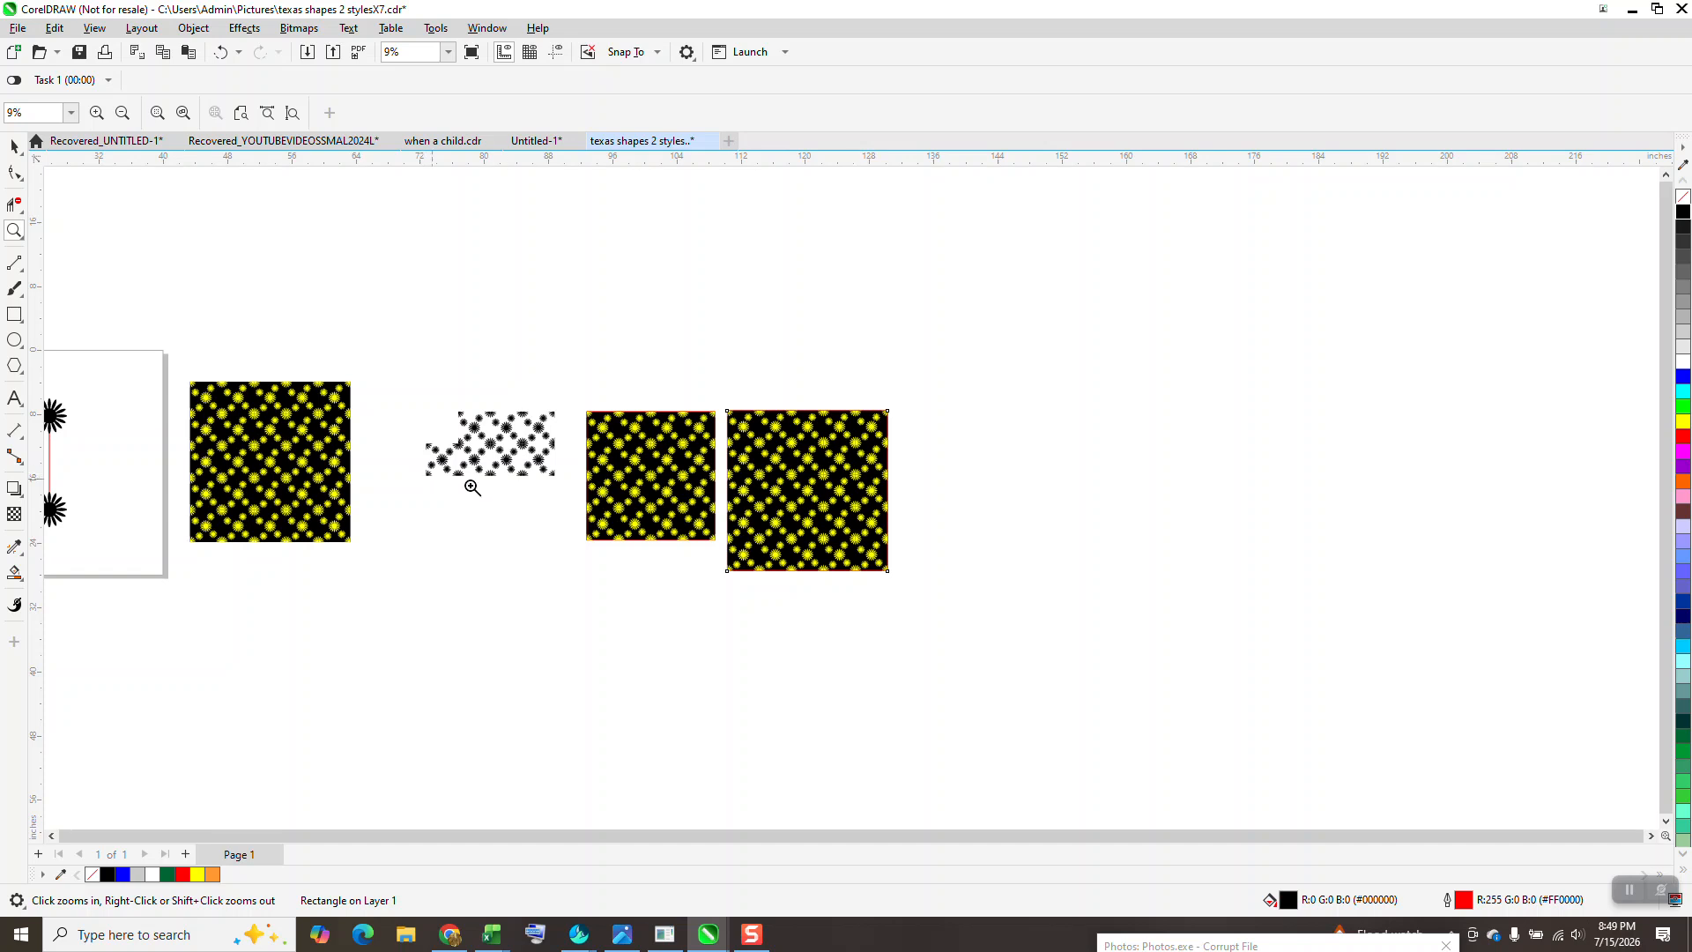
scroll(471, 482, down, 1)
drag(61, 385, 181, 525)
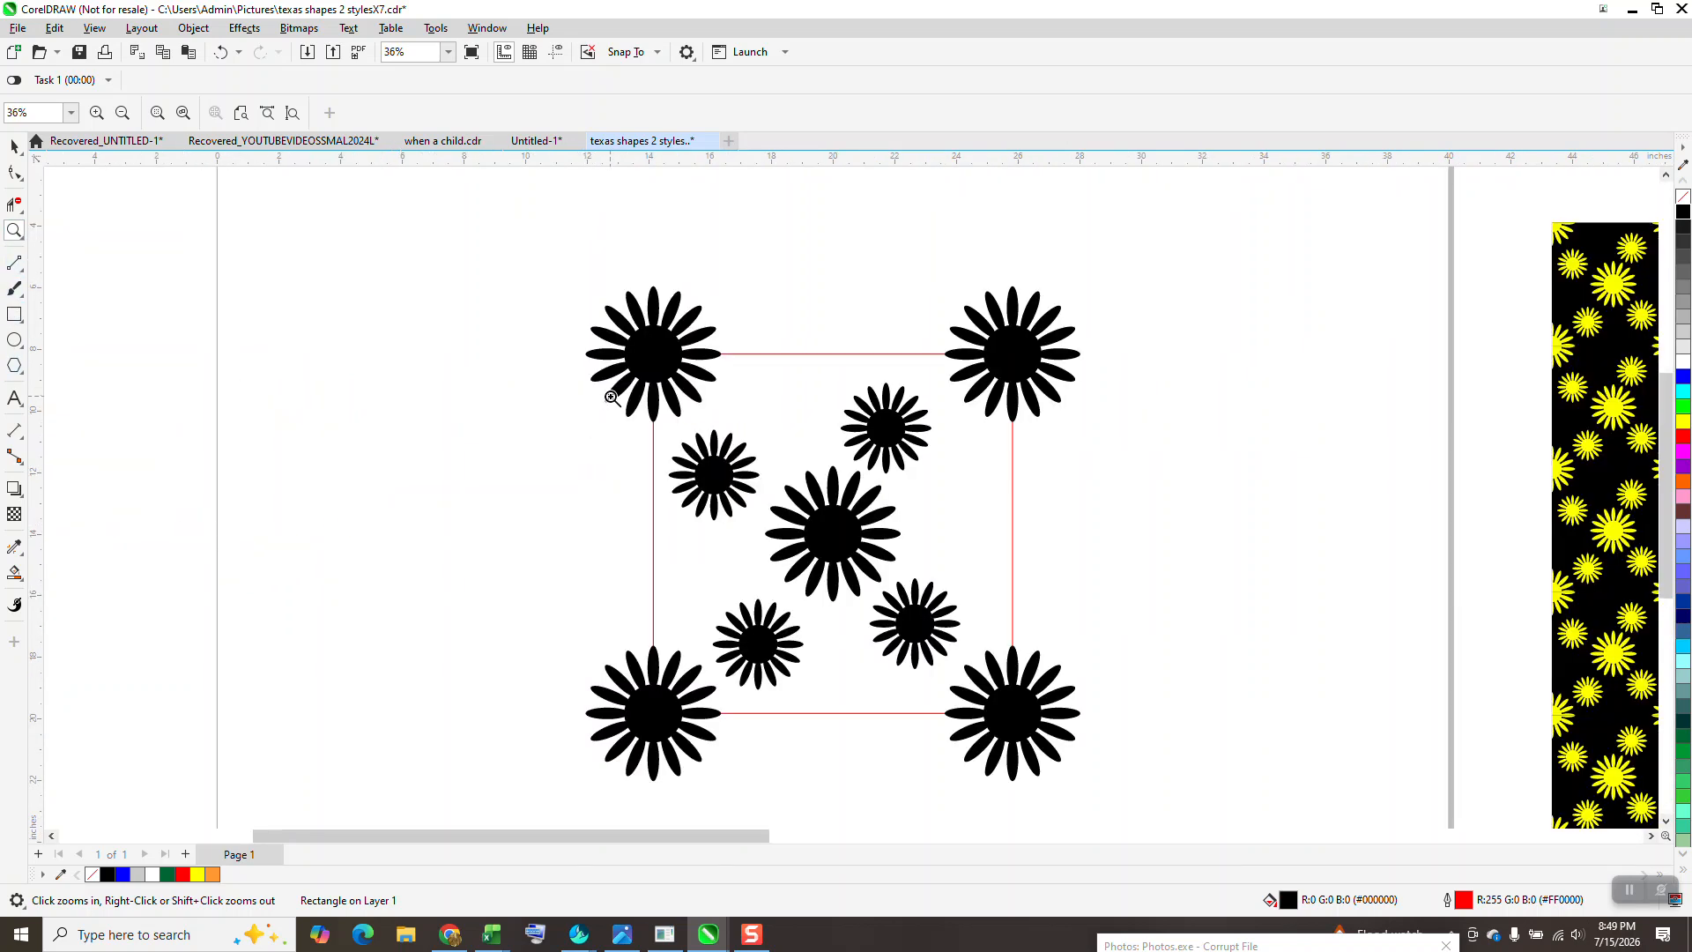
click(14, 146)
click(654, 355)
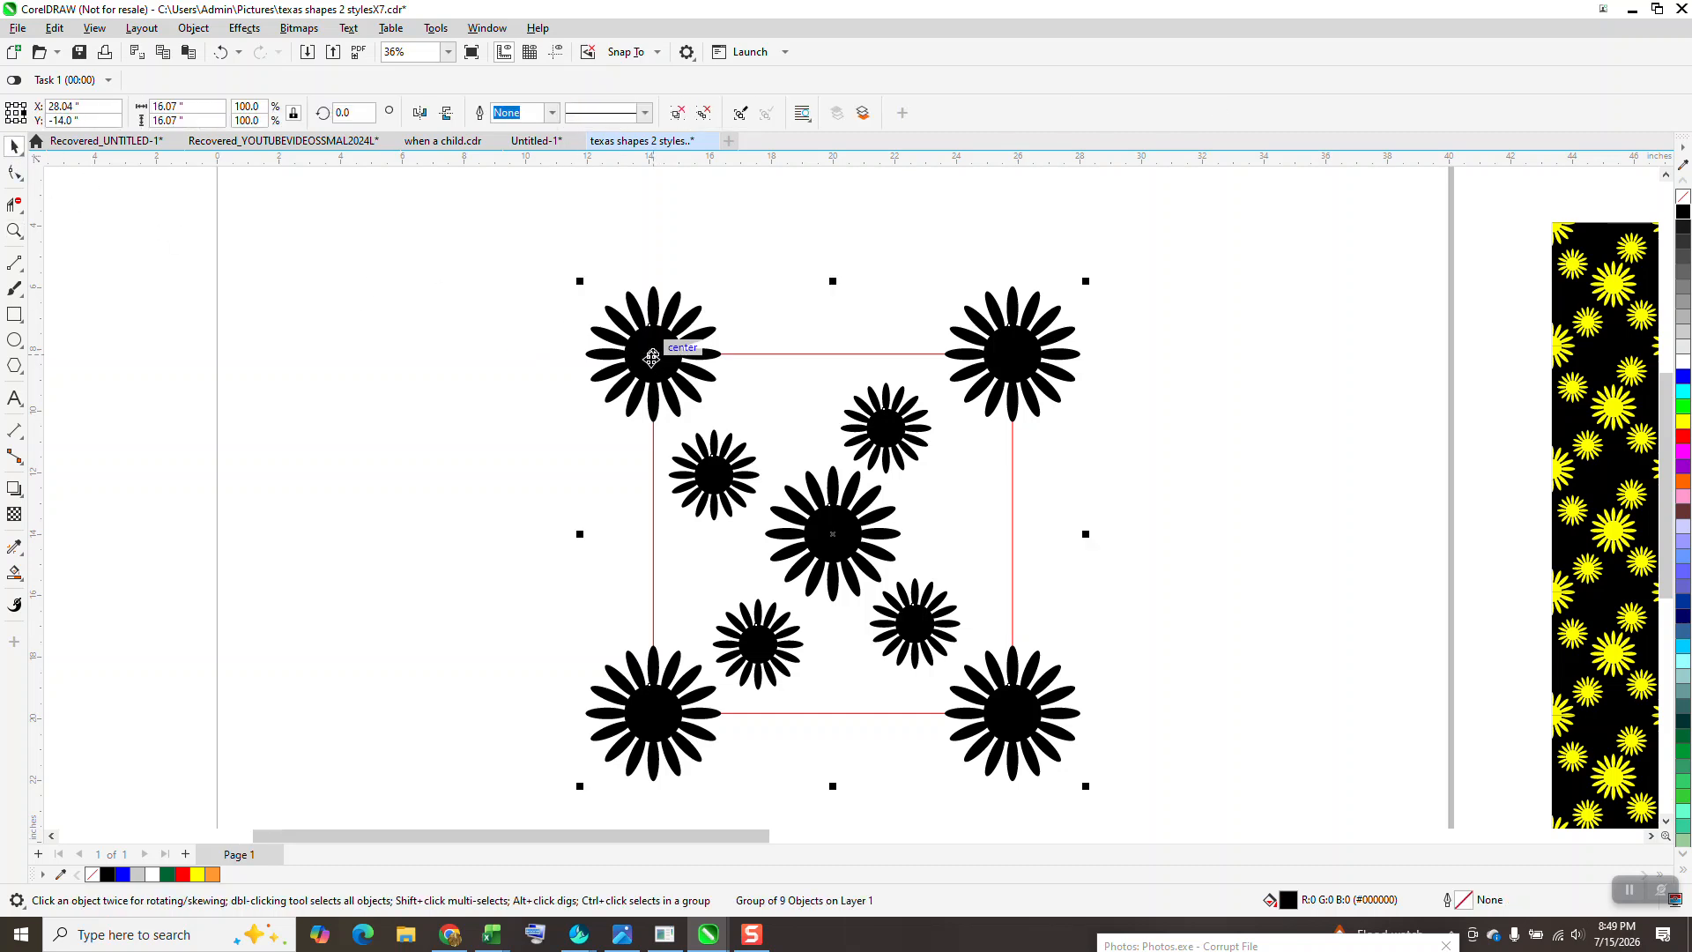